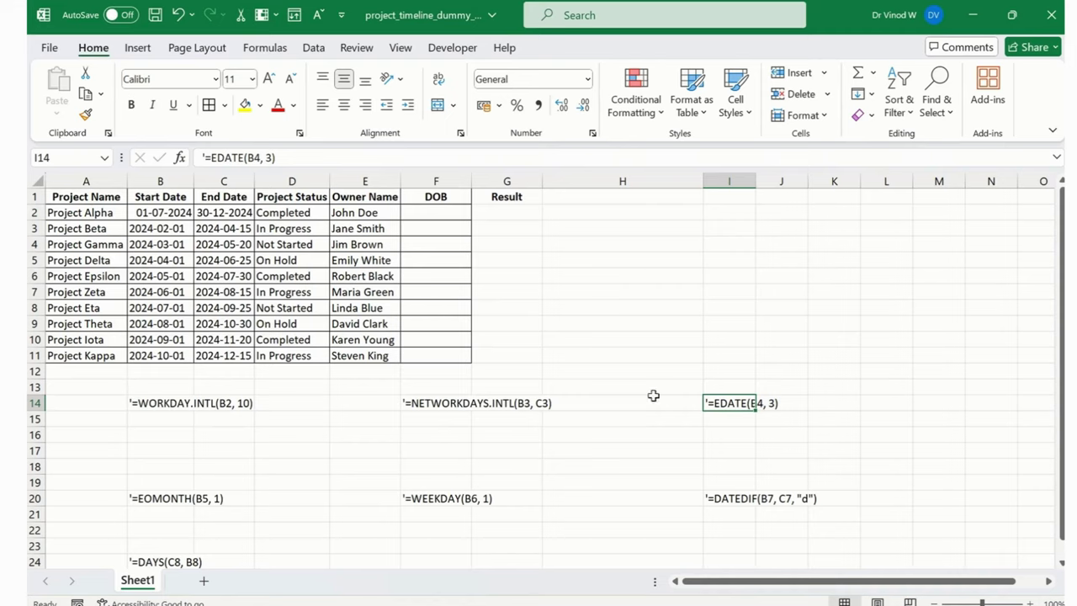
- Copy the WORKDAY.INTL formula text from B14 without its apostrophe and enter it in G2 as =WORKDAY.INTL(B2, 10)
click(161, 405)
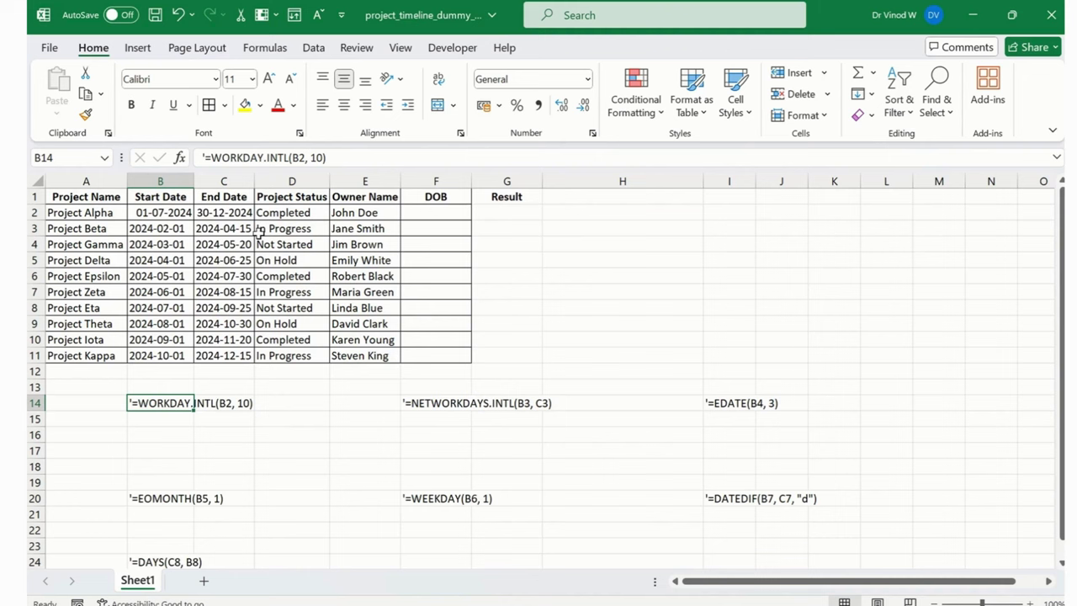
click(333, 157)
drag(333, 158, 203, 157)
key(ctrl+c)
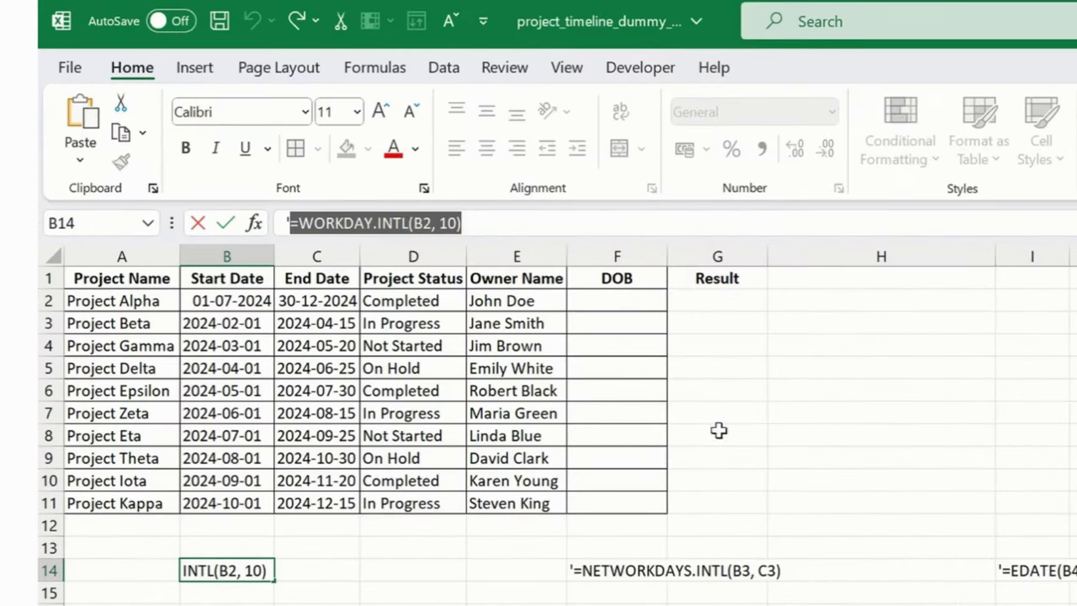
click(795, 437)
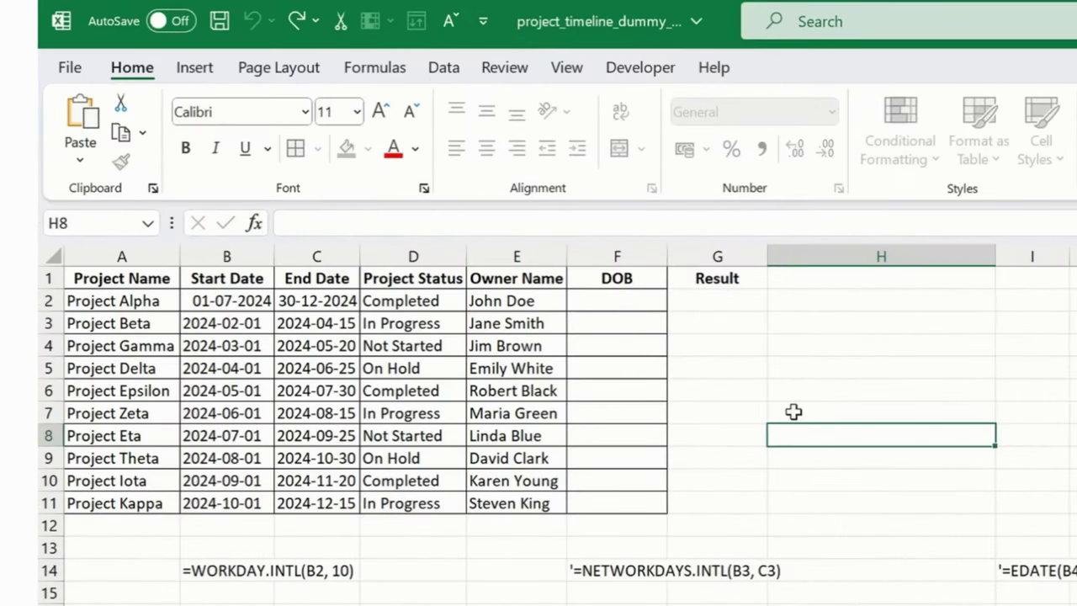
click(725, 301)
click(324, 223)
key(ctrl+v)
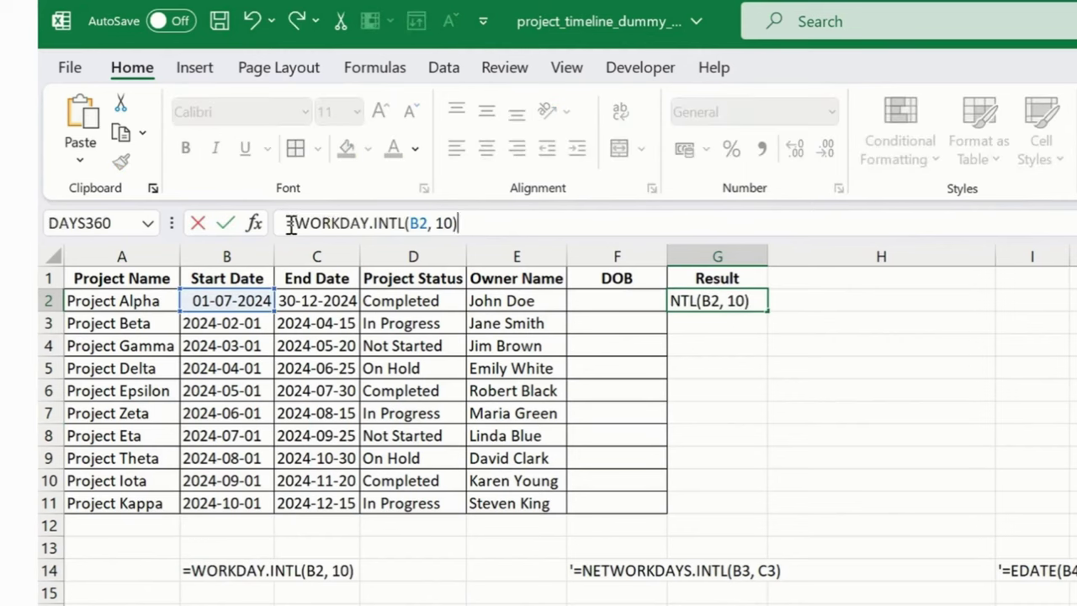
click(287, 223)
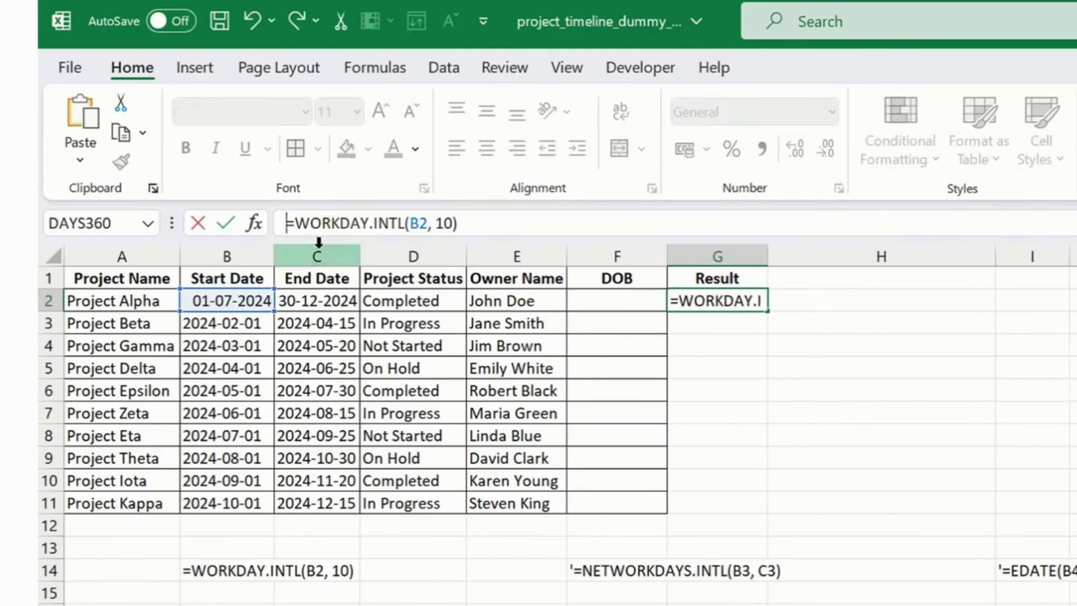
click(481, 224)
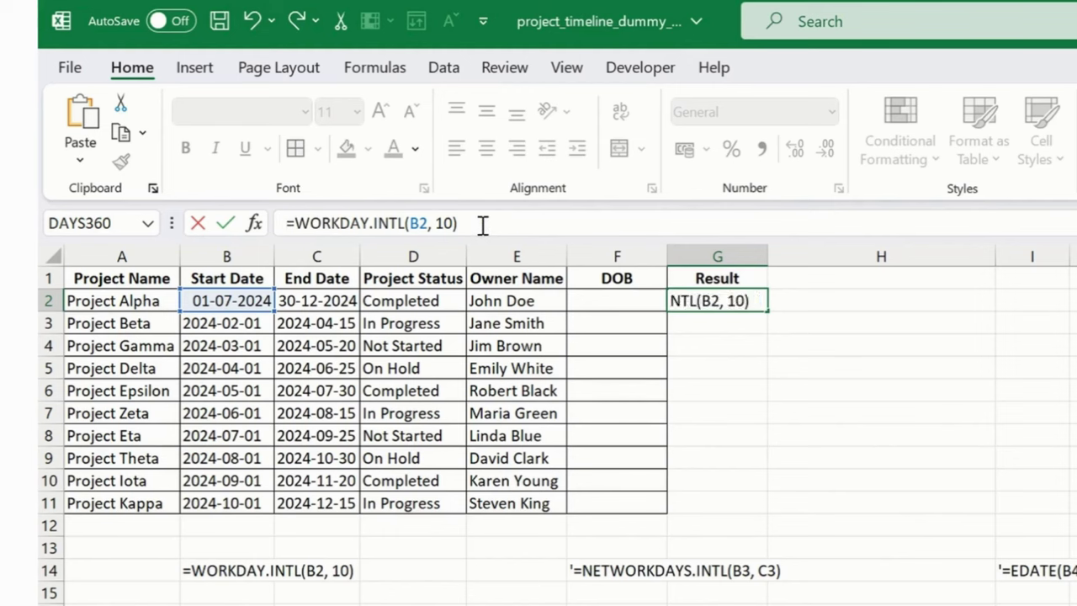
key(Return)
- Format the Result cell G2 as Short Date
click(699, 304)
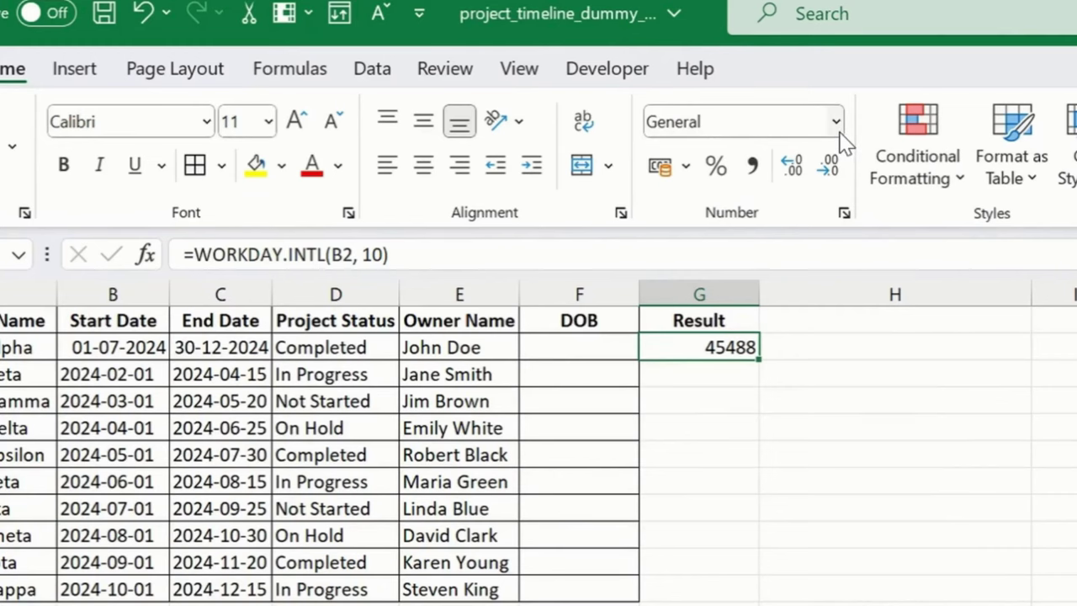
click(831, 113)
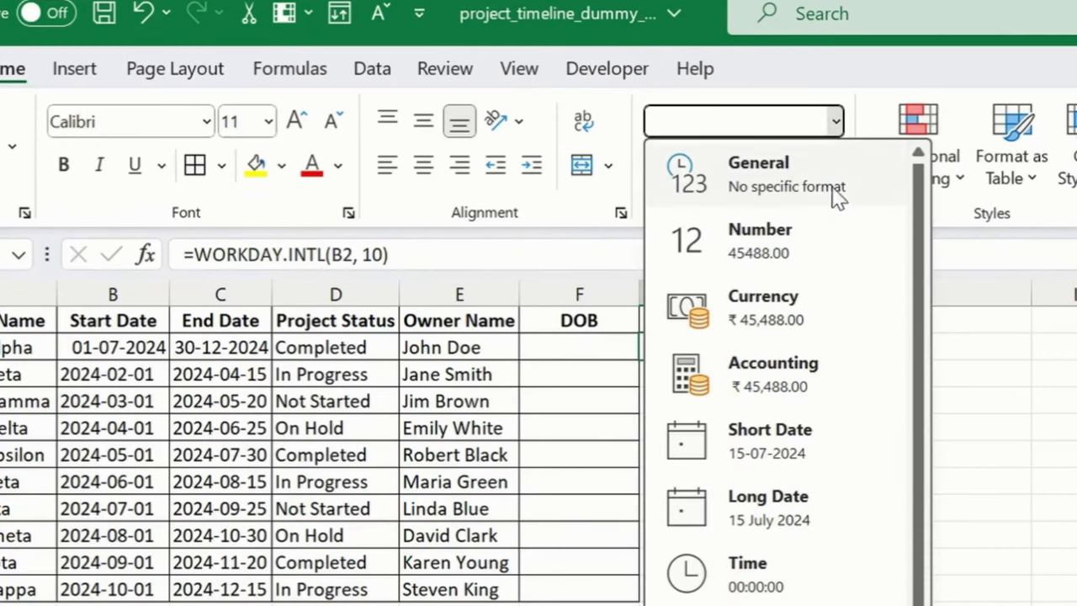
click(782, 450)
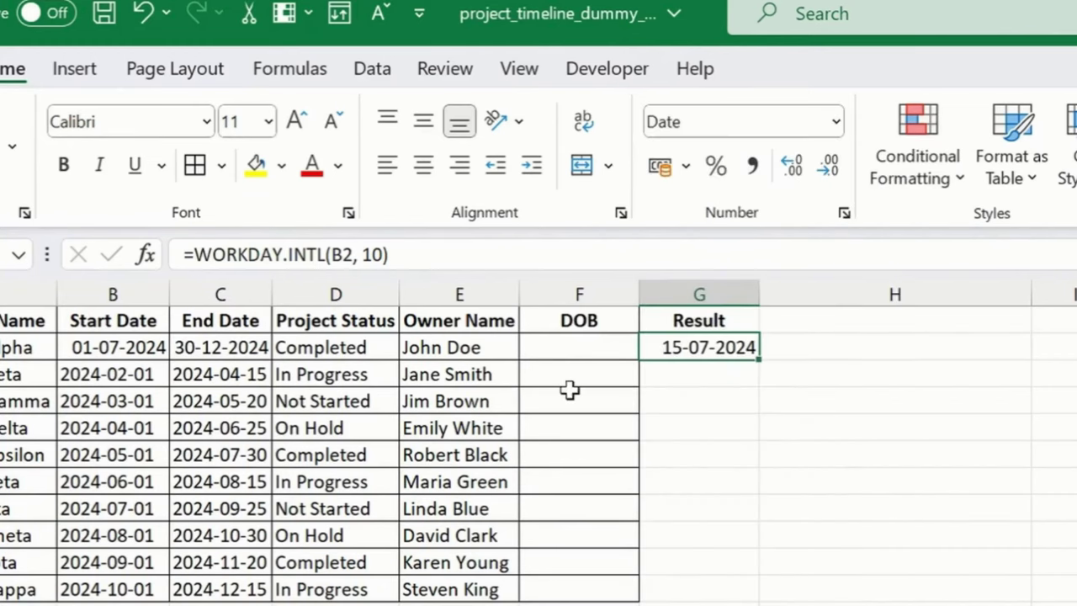
- Add weekend option 1 (Saturday, Sunday) to the formula in G2, making it =WORKDAY.INTL(B2, 10,1)
click(432, 255)
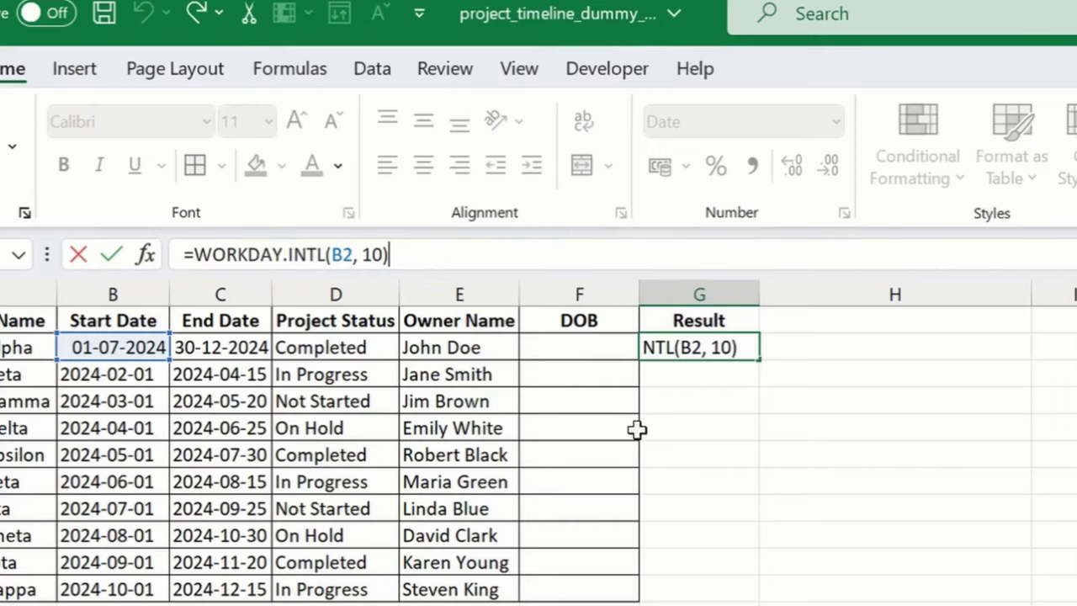
key(Return)
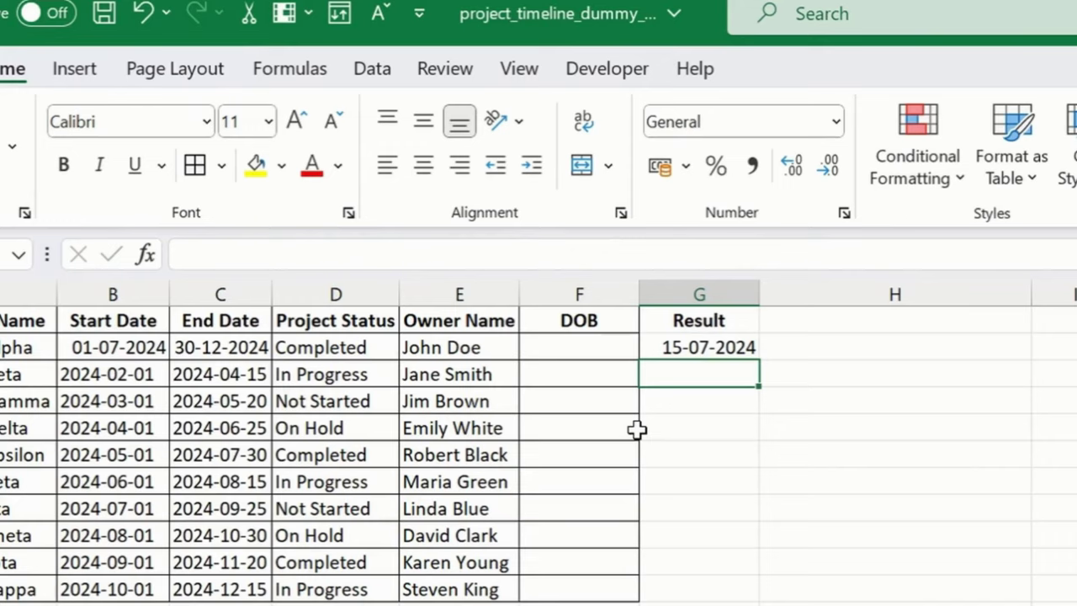
click(714, 344)
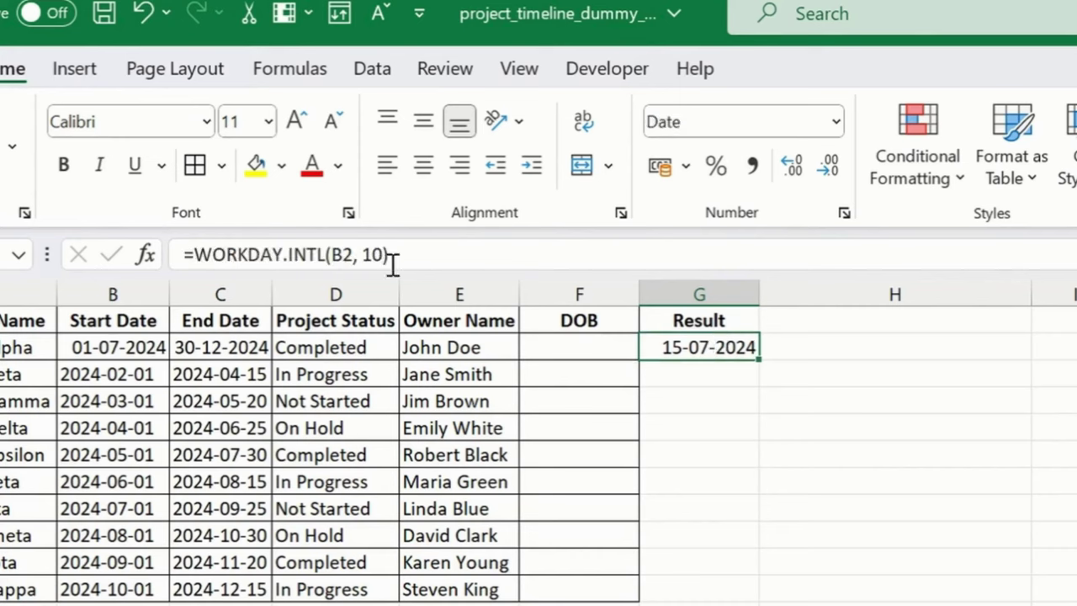
click(434, 259)
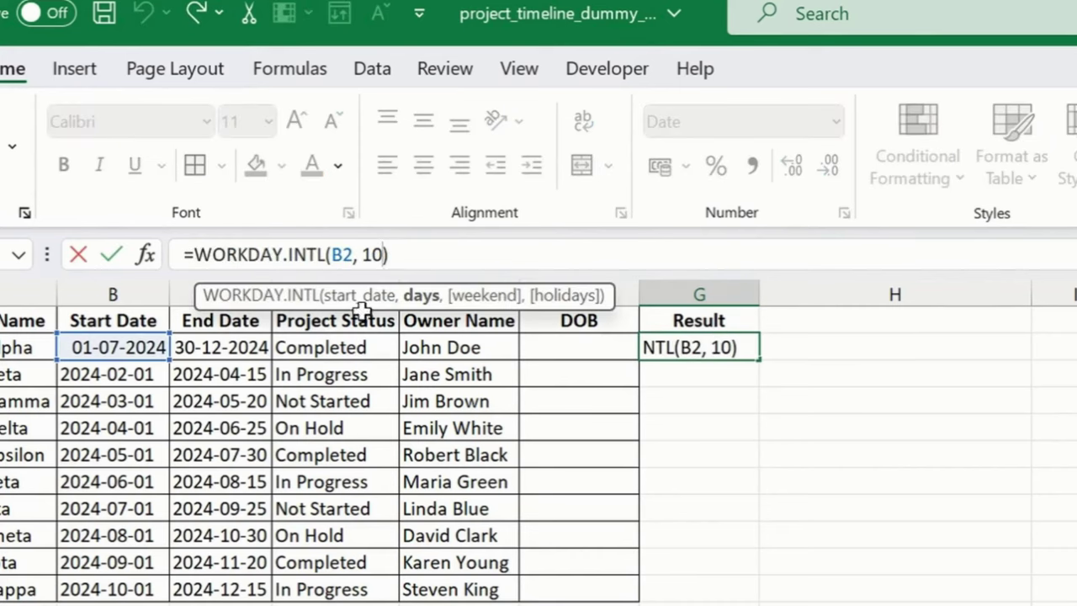
click(213, 252)
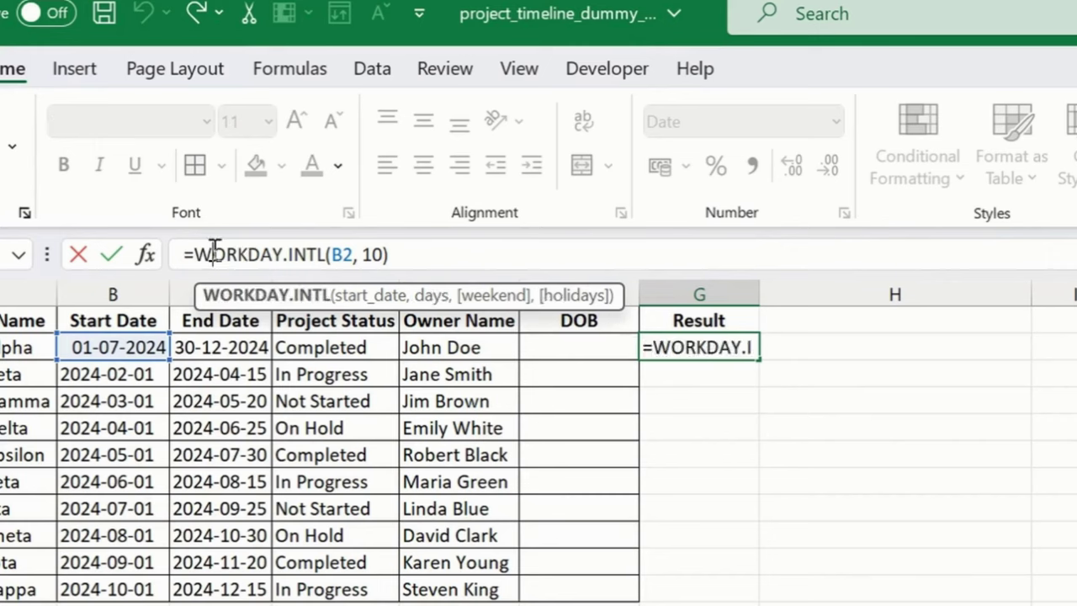
click(357, 257)
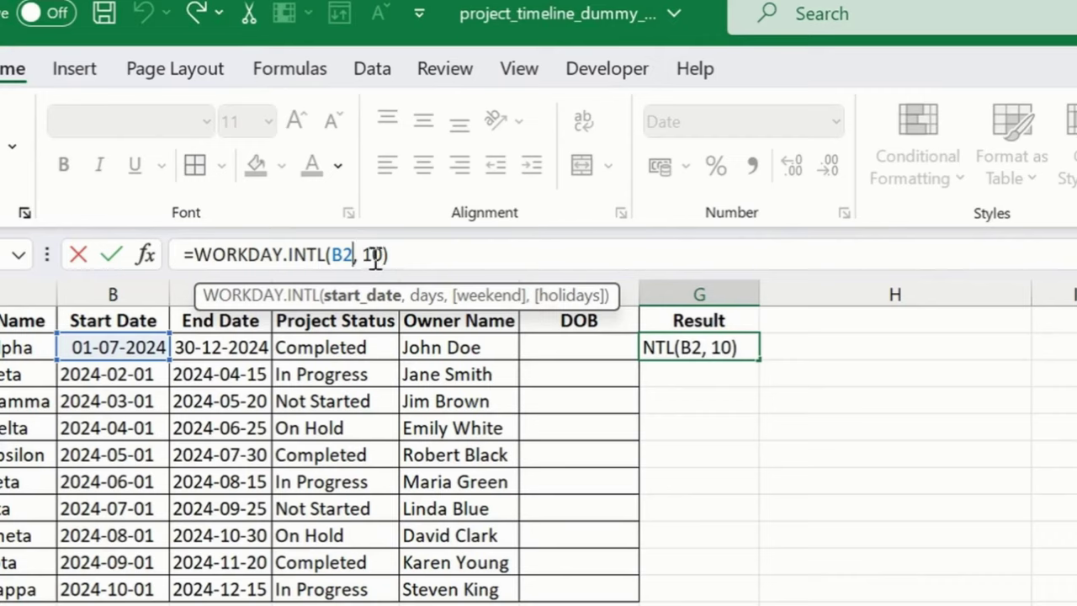
click(376, 253)
click(397, 249)
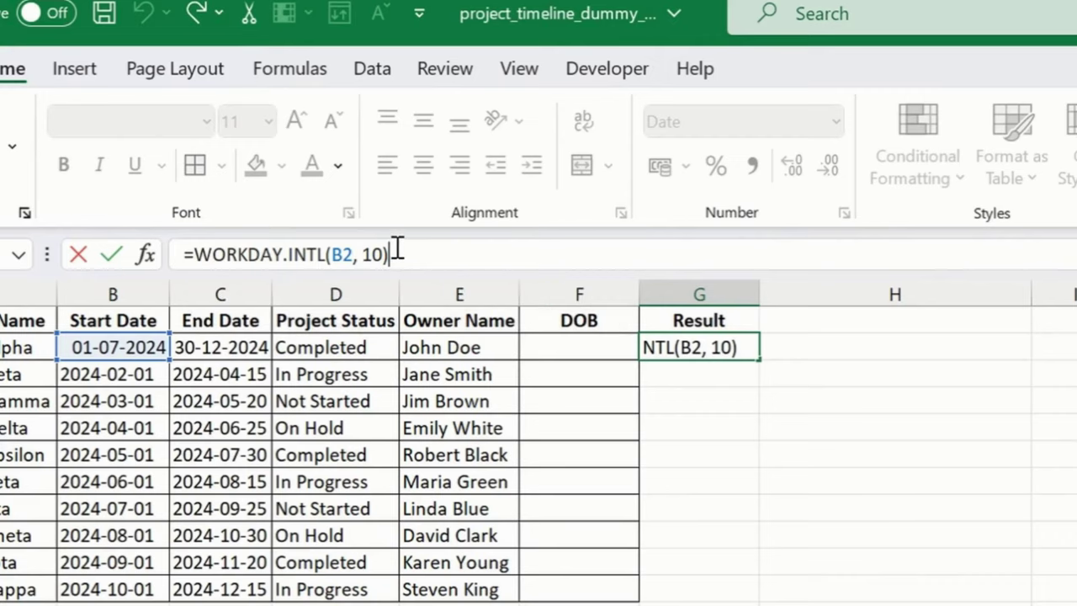
click(375, 257)
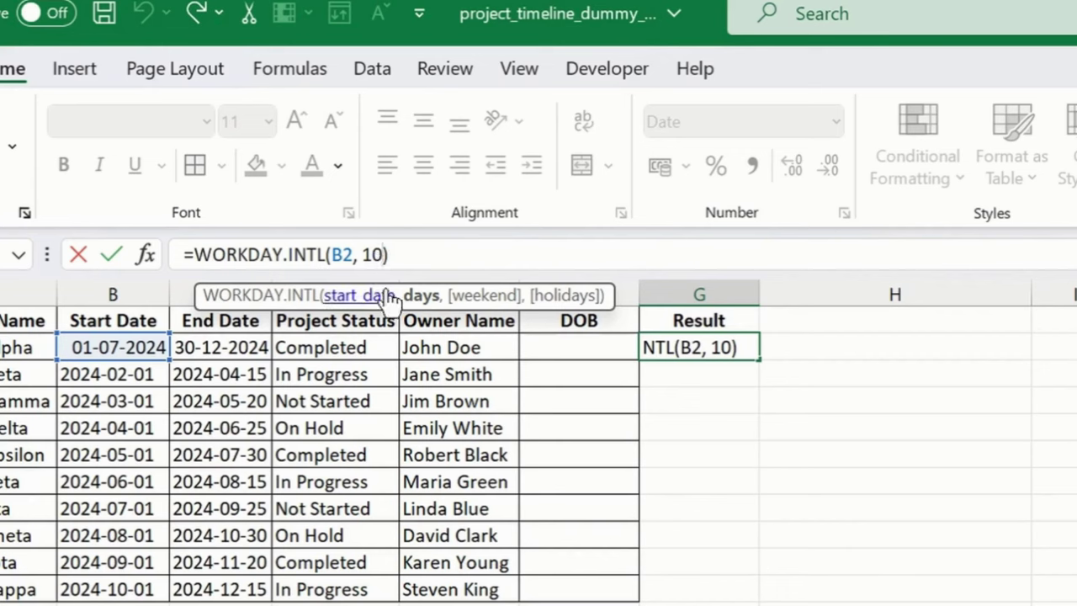
text(,)
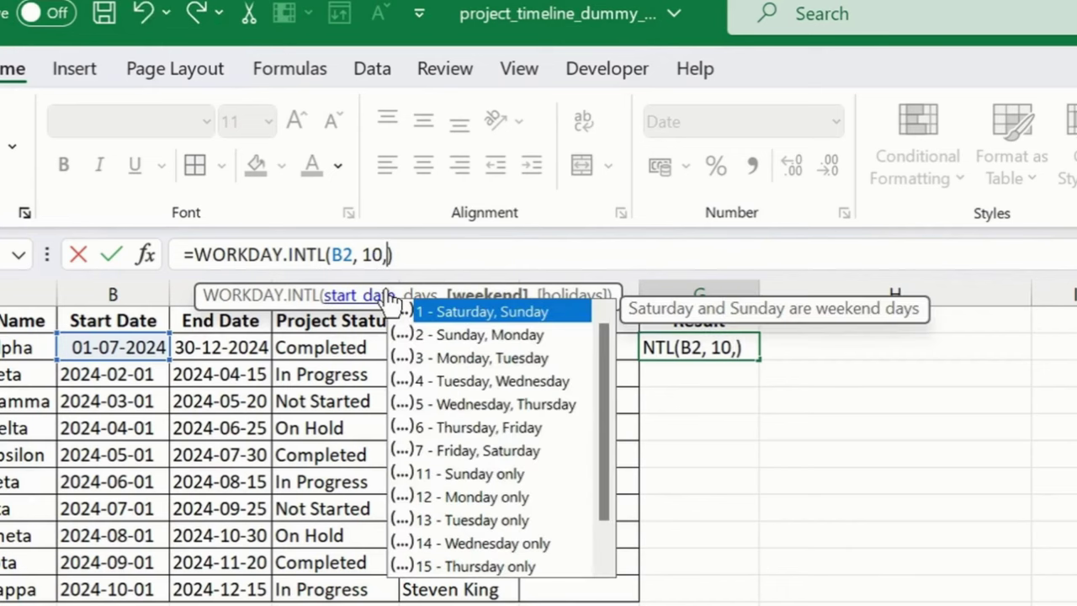
double_click(463, 318)
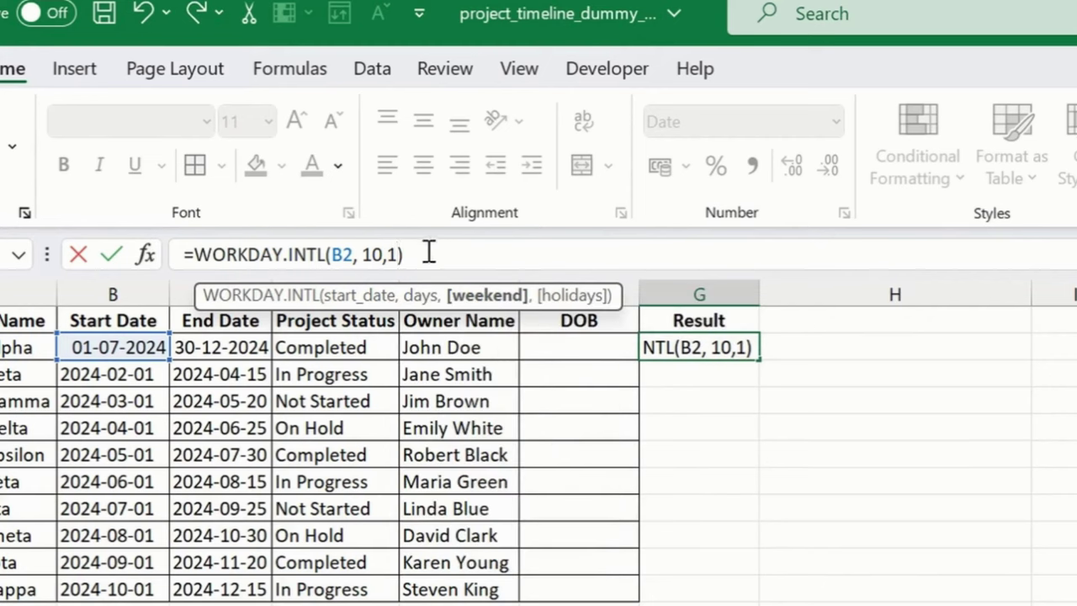
key(Return)
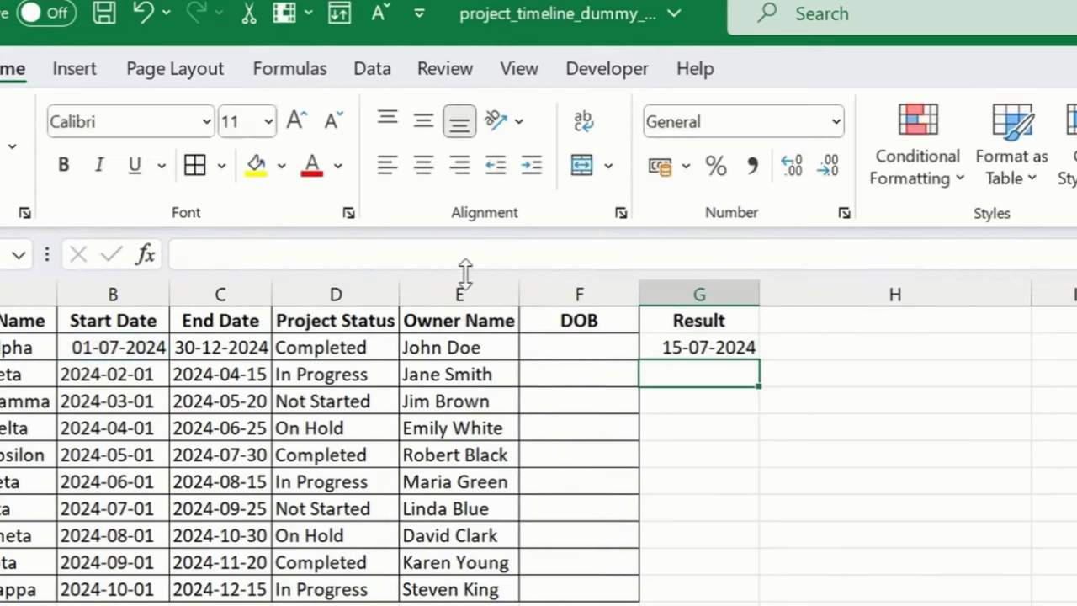
click(723, 347)
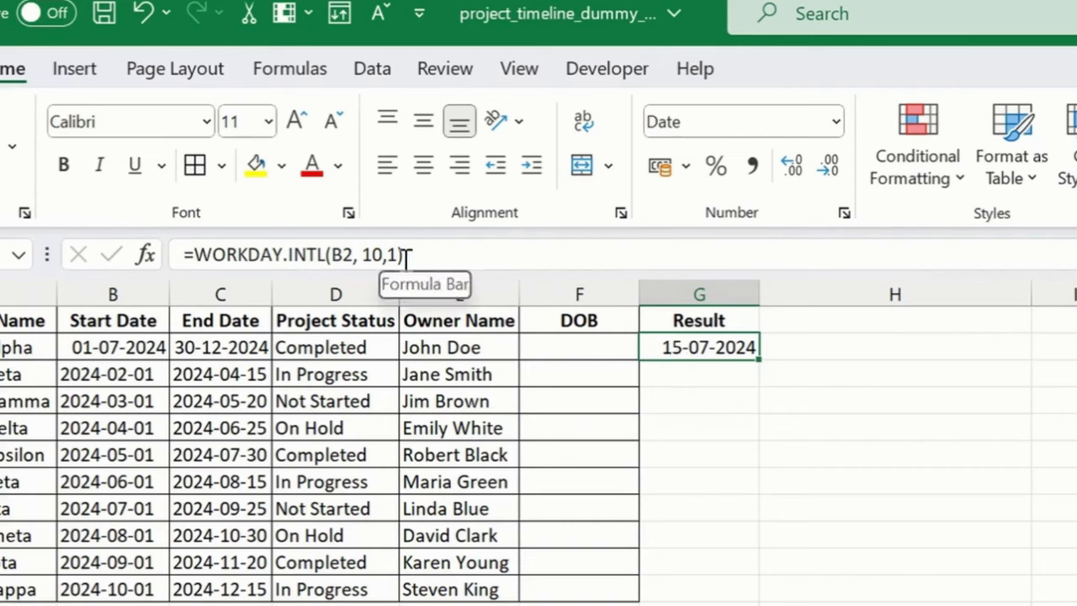
click(703, 406)
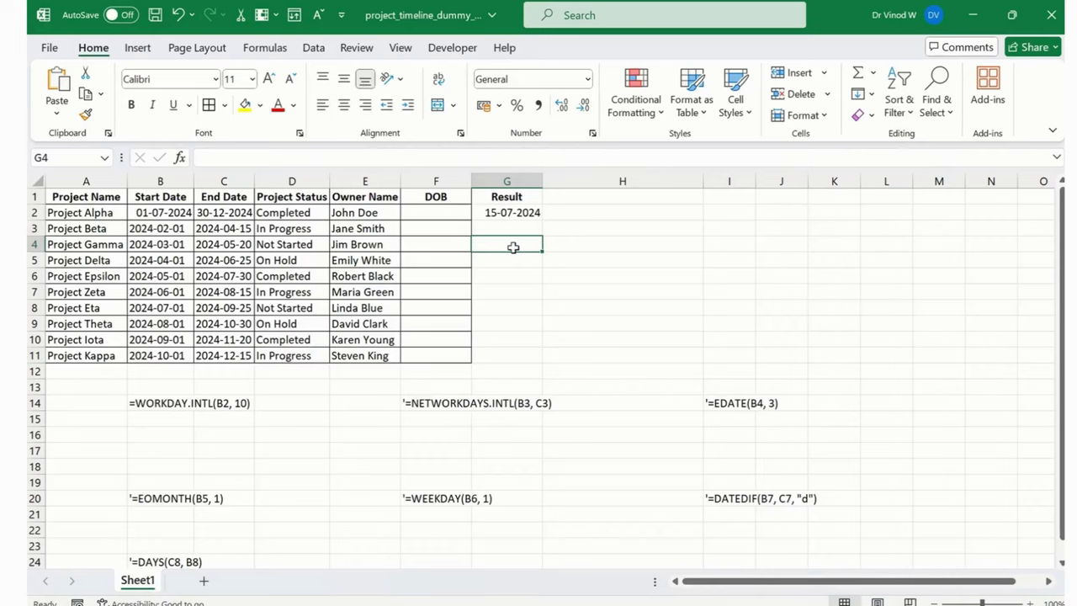
- Copy the NETWORKDAYS.INTL formula text from F14 without its apostrophe and enter it in G3 as =NETWORKDAYS.INTL(B3, C3)
click(437, 403)
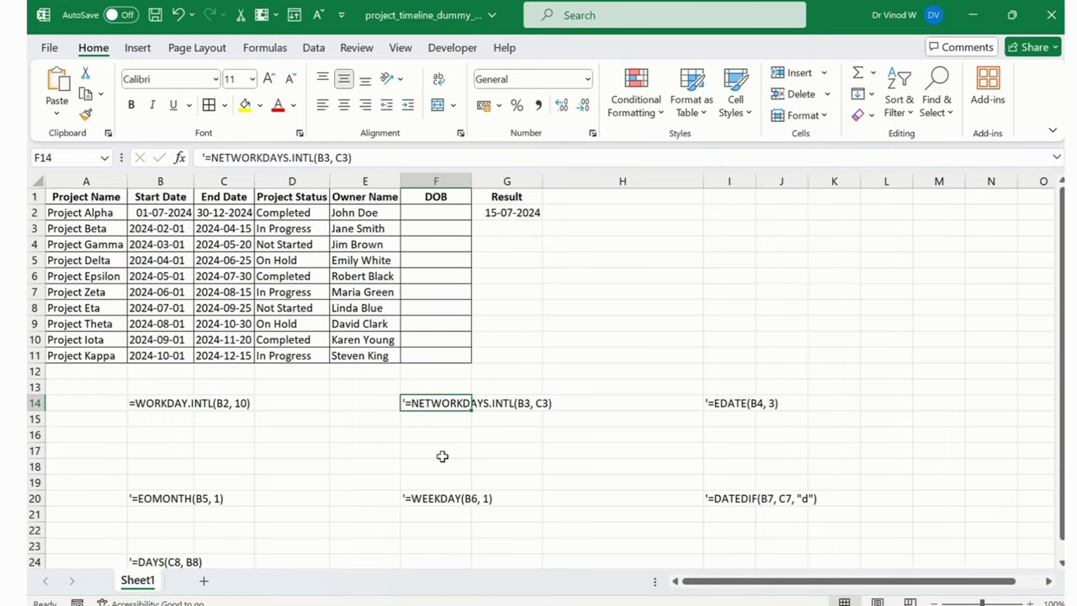
drag(370, 157, 205, 155)
key(ctrl+c)
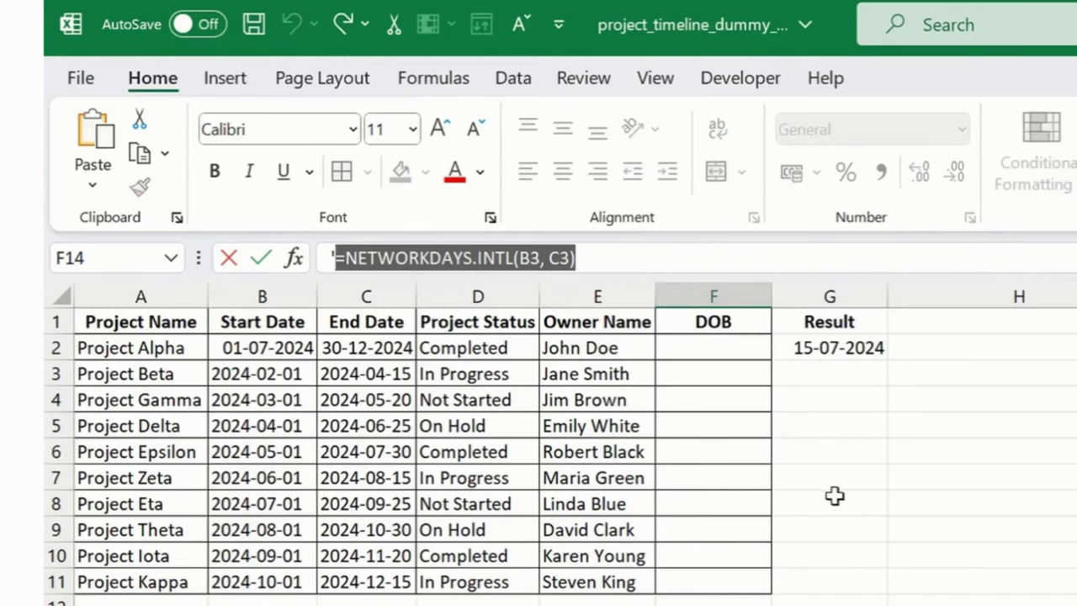
click(837, 380)
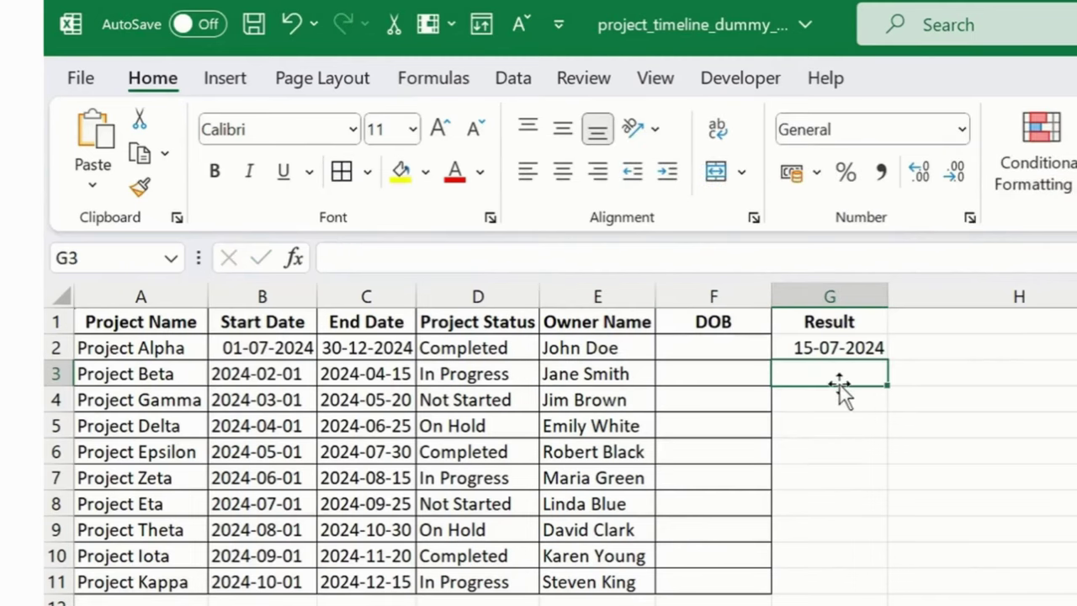
click(377, 258)
key(ctrl+v)
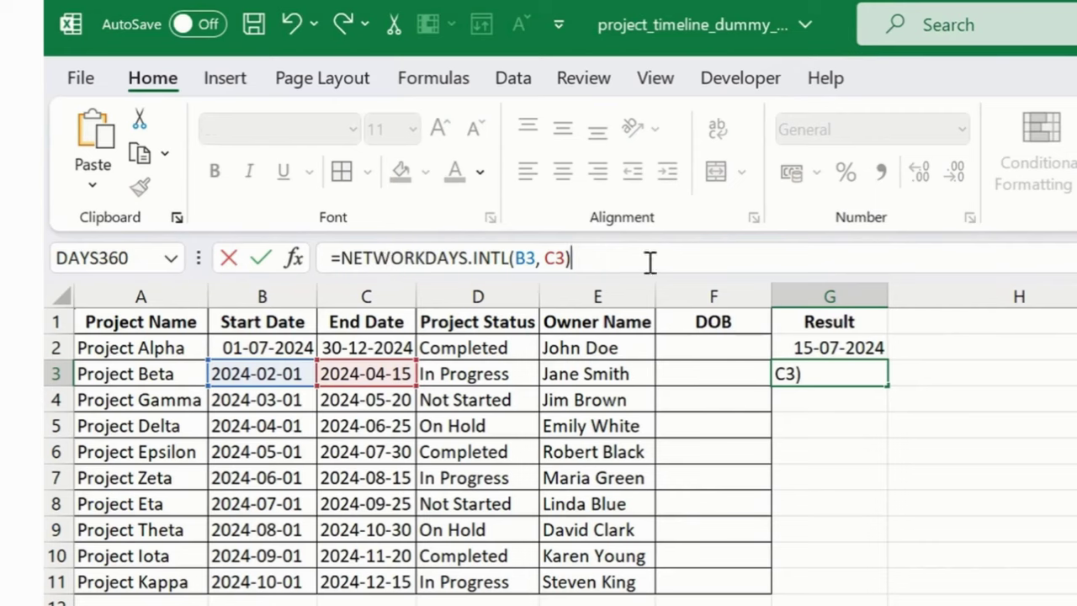
key(Return)
- Examine the start date, end date and optional weekend arguments of the NETWORKDAYS.INTL formula in G3
click(846, 379)
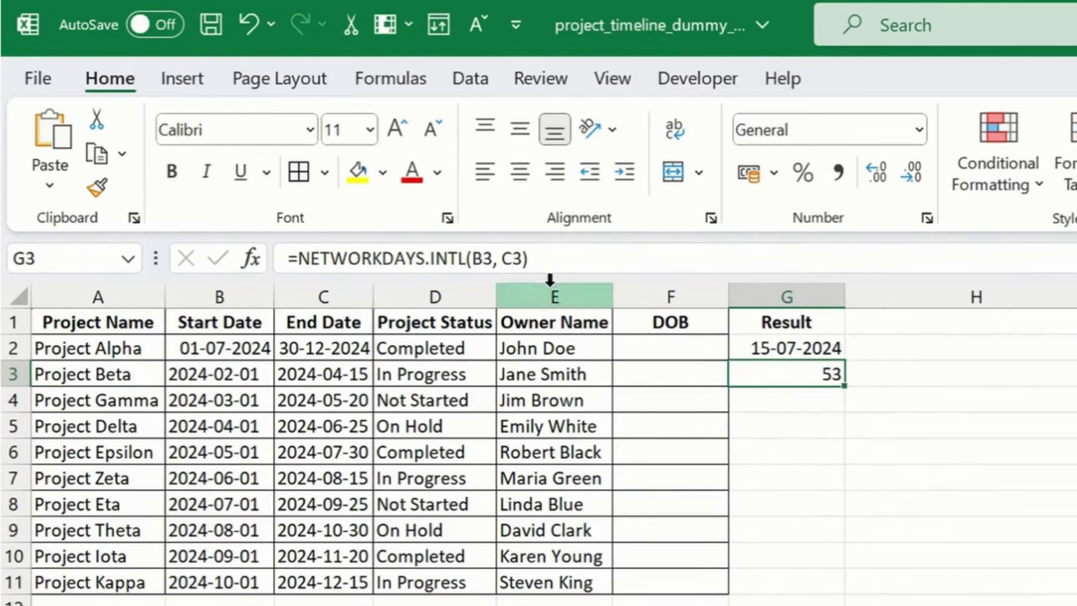
click(555, 258)
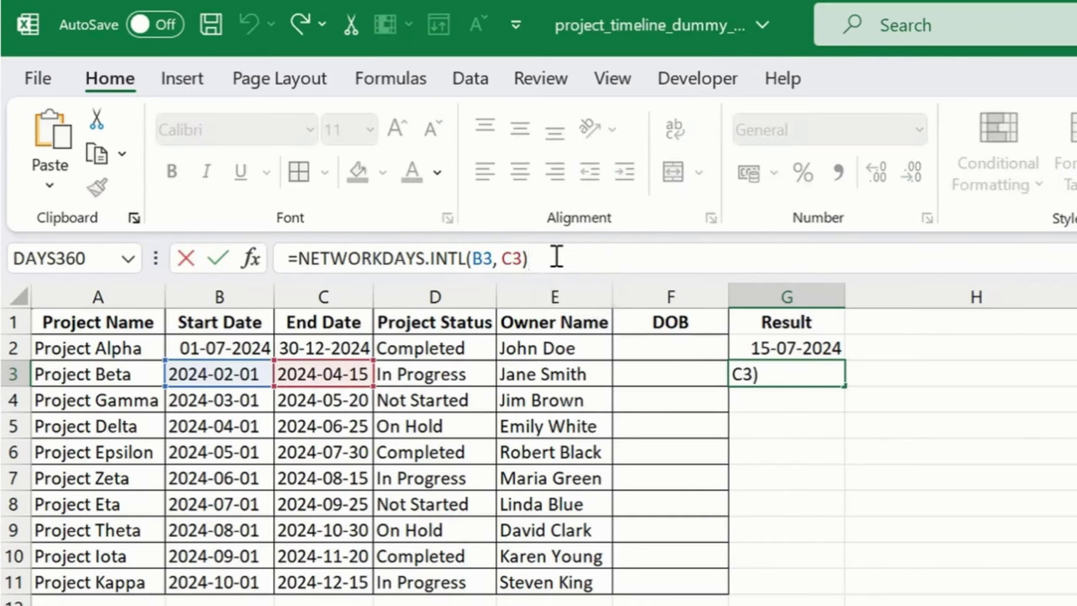
click(364, 257)
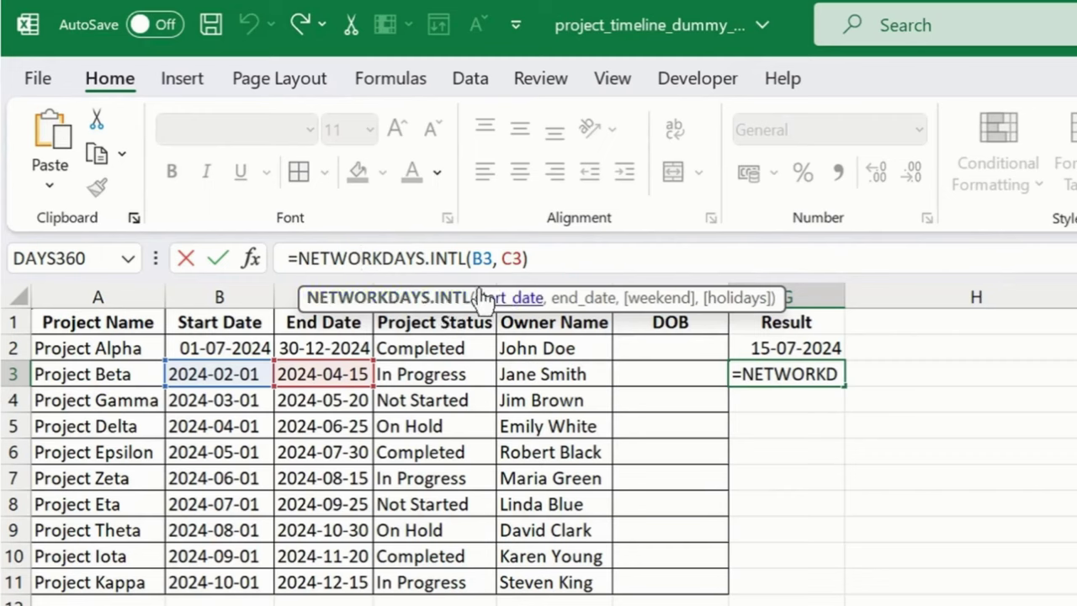
click(493, 259)
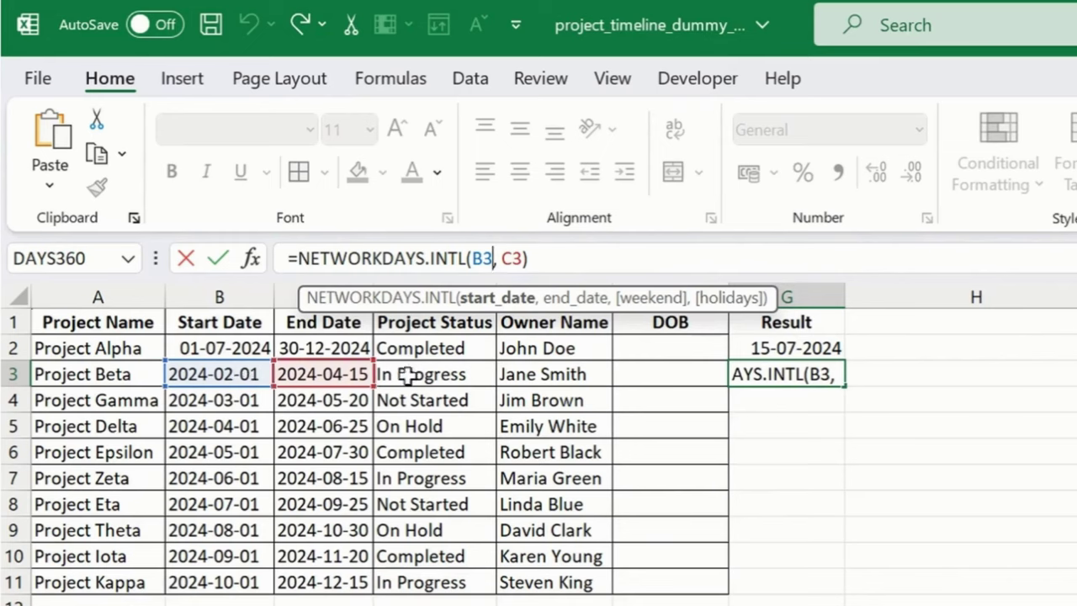
click(523, 258)
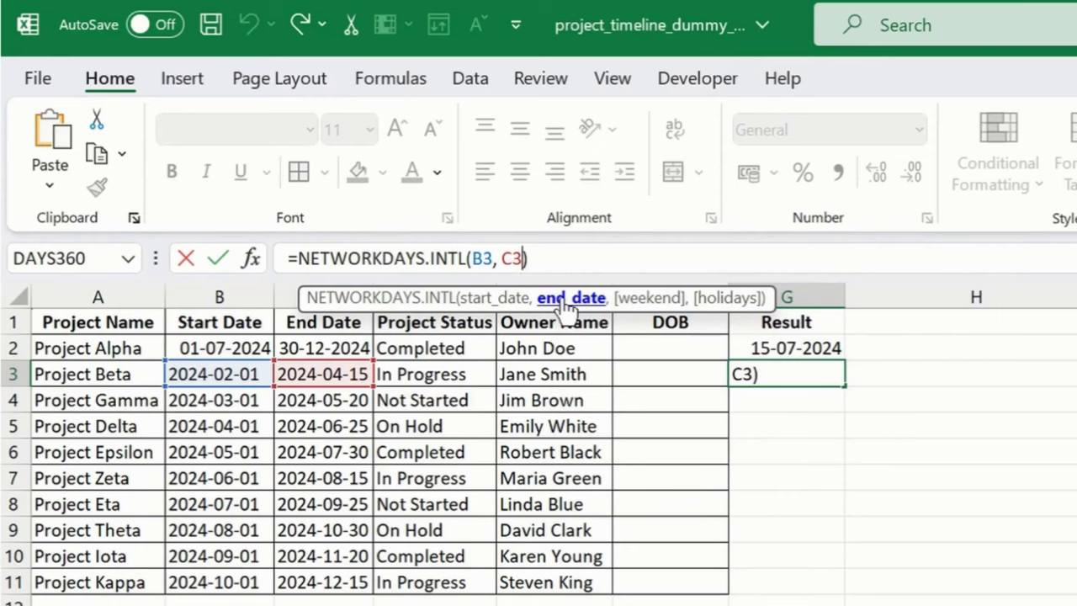
text(,)
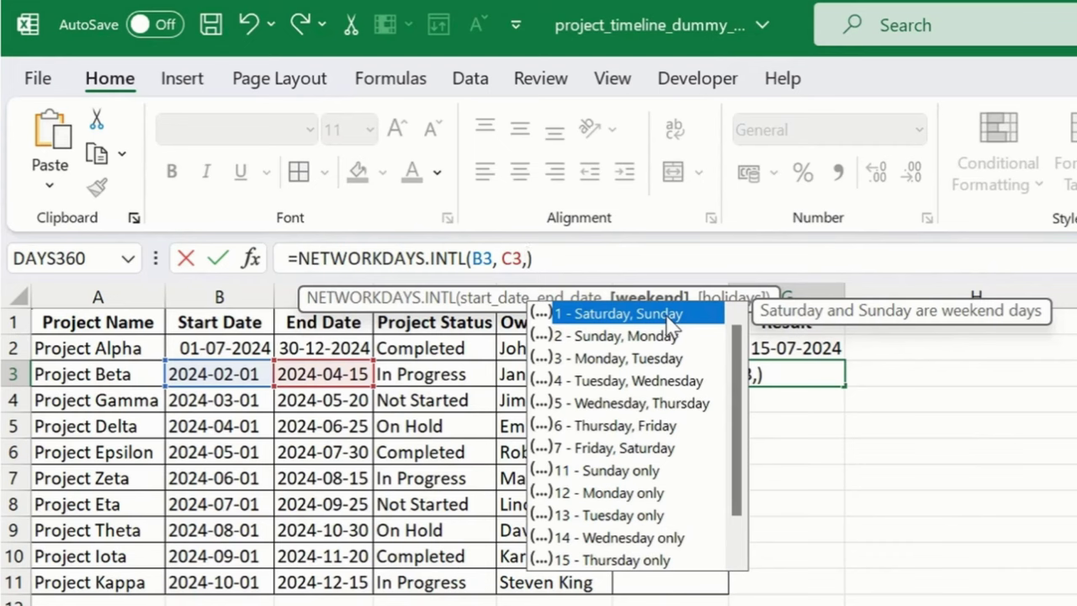
key(BackSpace)
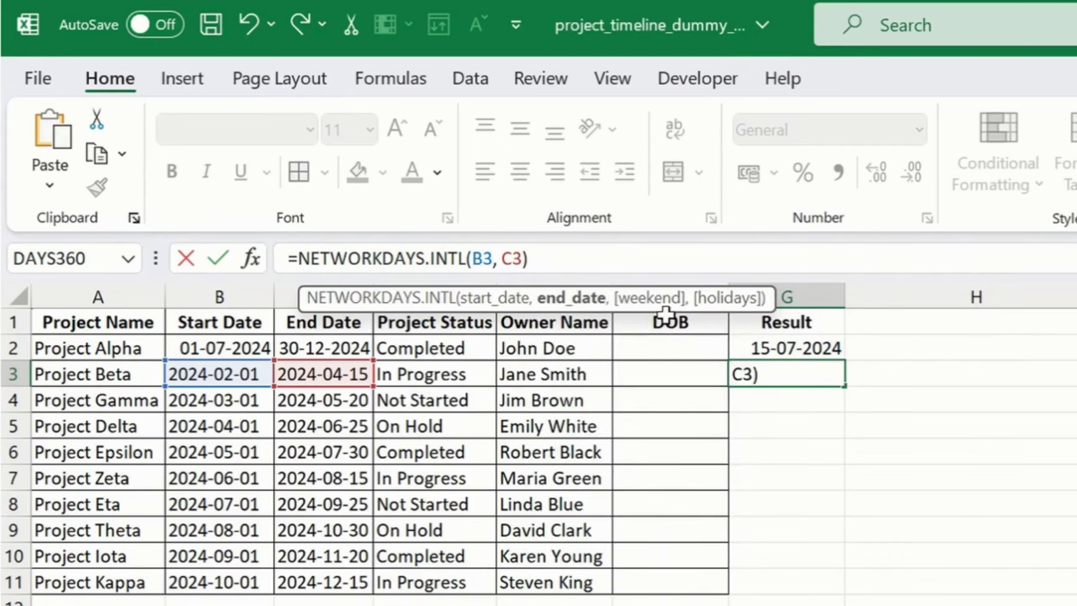
text())
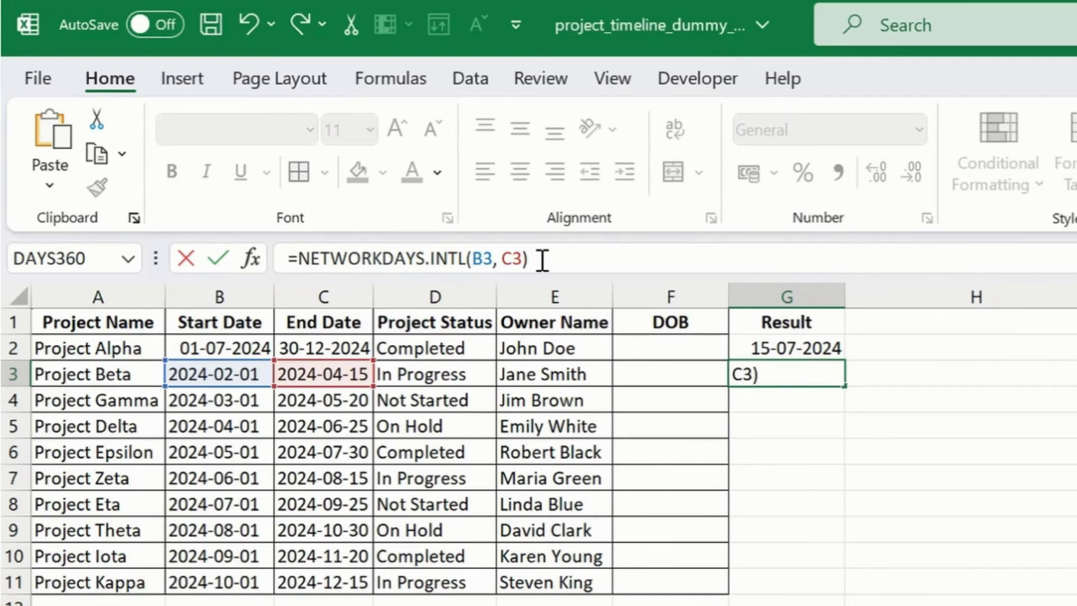
key(Return)
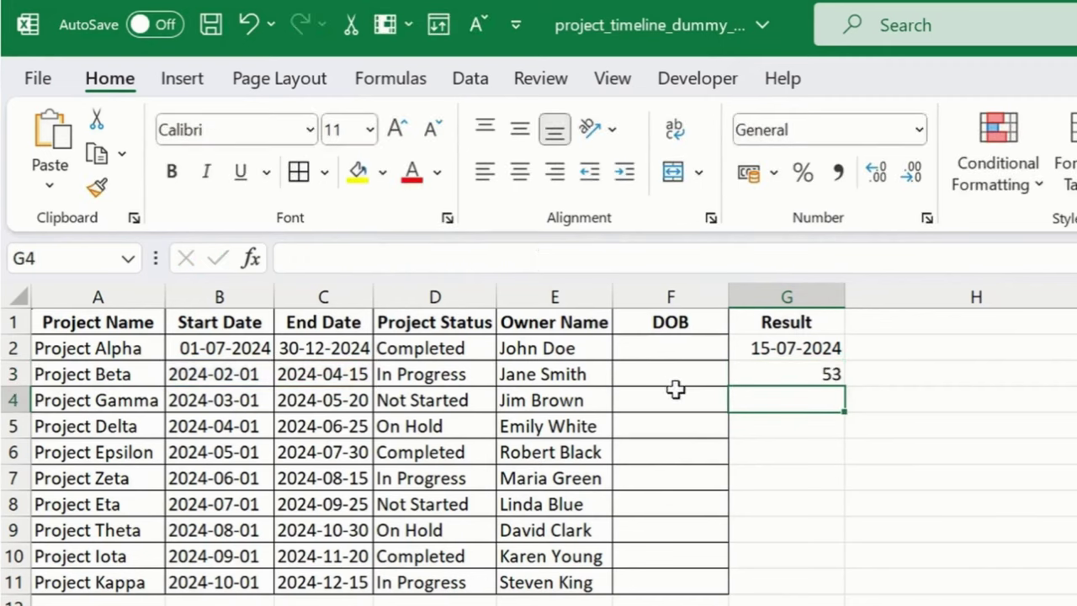
- Fill the Result cells G2:G3 with the standard green color
click(757, 377)
drag(789, 341, 790, 372)
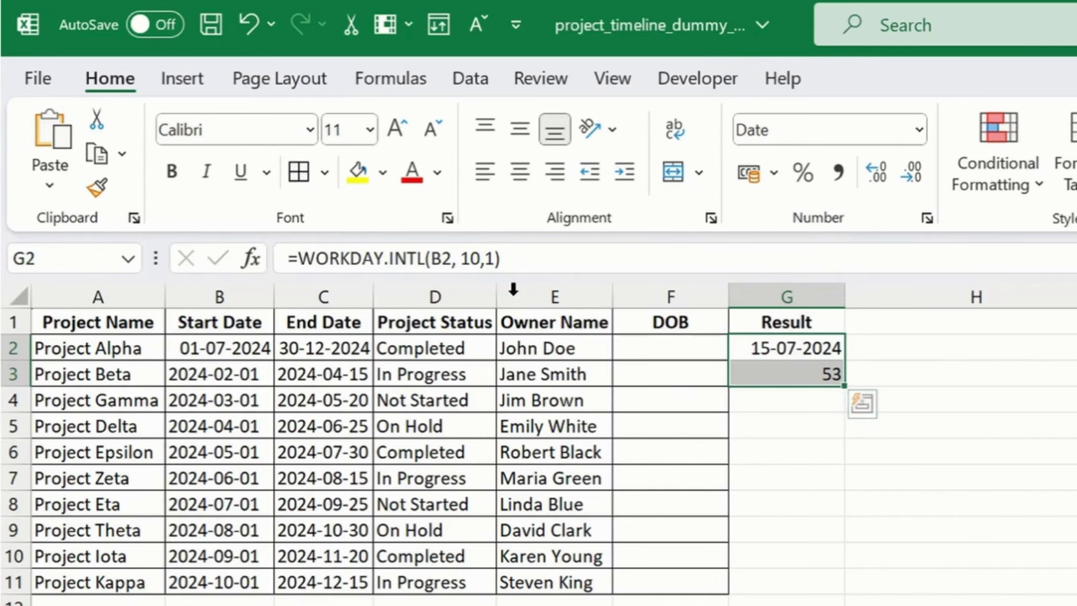
click(383, 172)
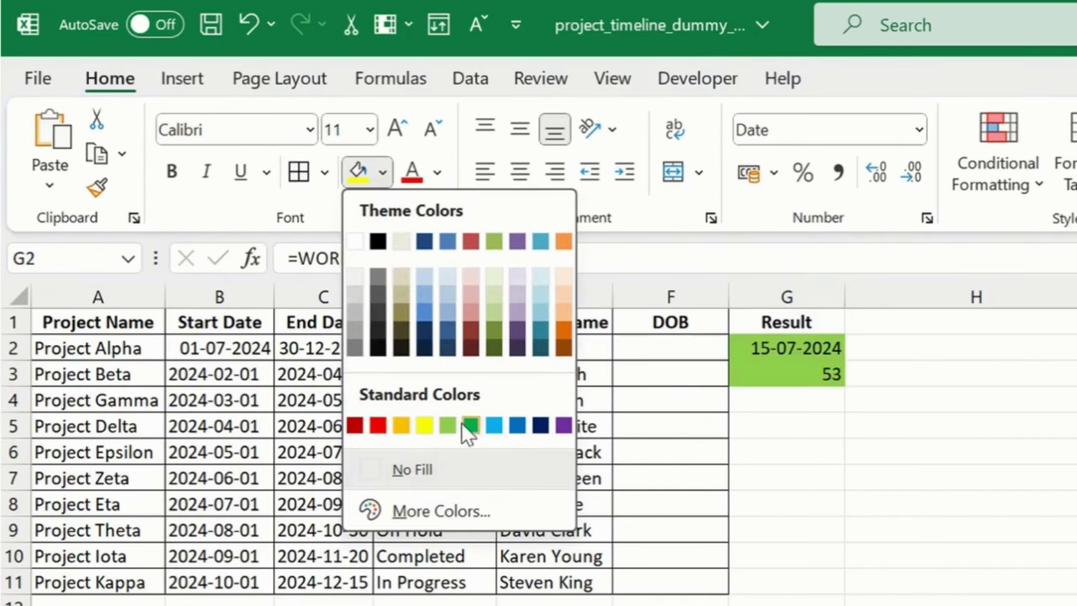
click(471, 425)
click(894, 454)
- Apply the same green fill to the WORKDAY.INTL and NETWORKDAYS.INTL sample formula cells, B14 and F14
click(190, 401)
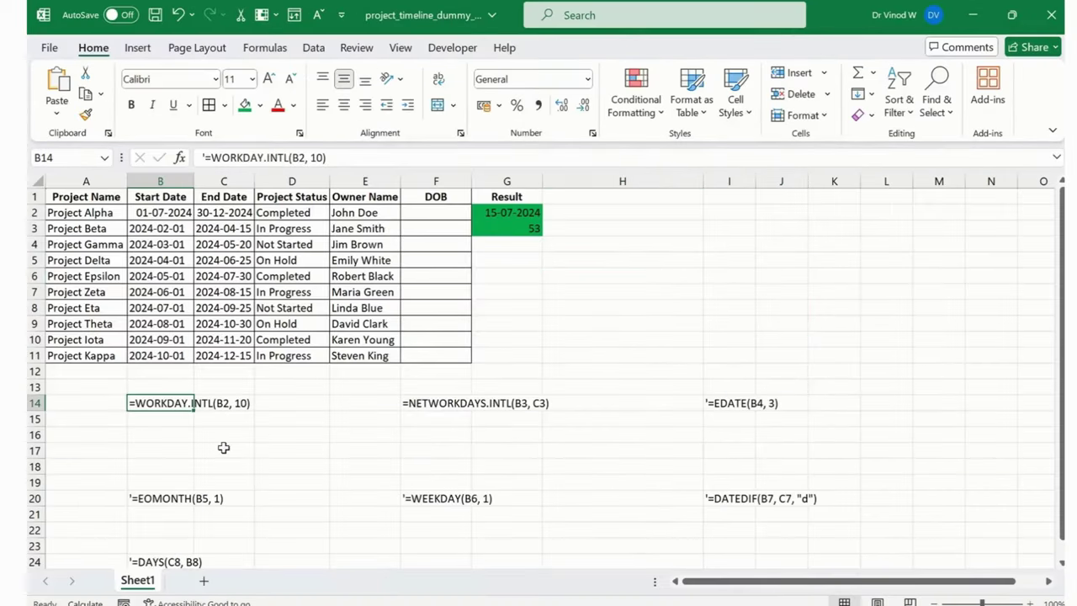
click(244, 104)
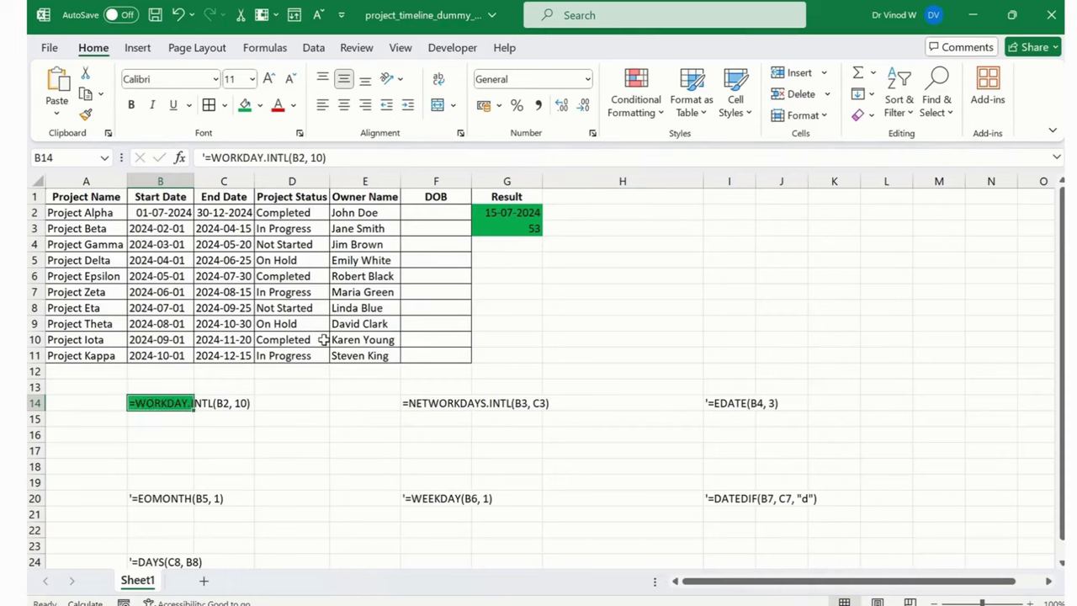
click(443, 392)
click(443, 400)
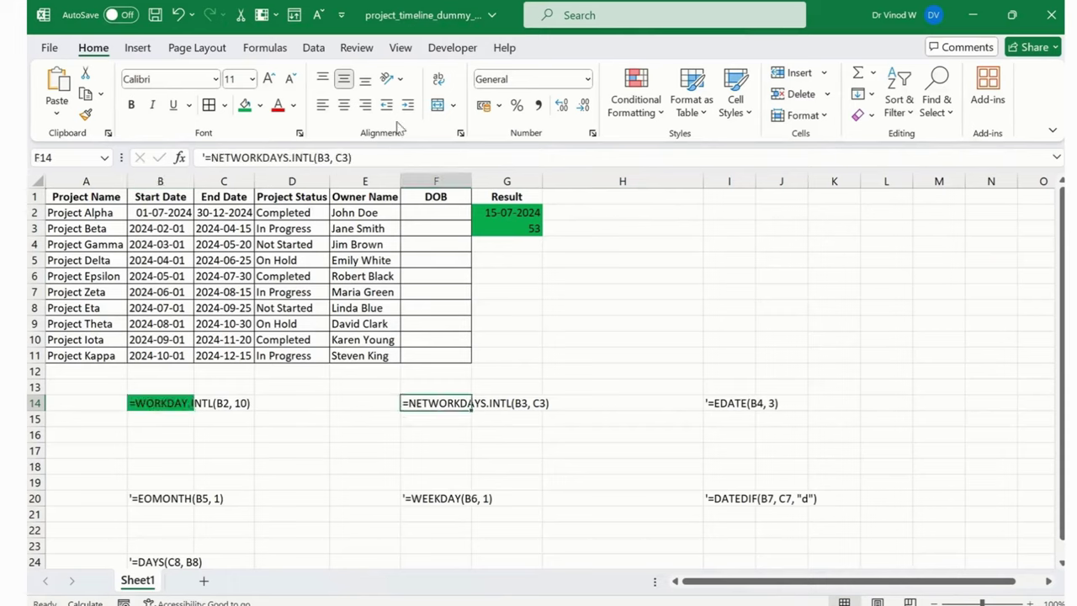
click(244, 104)
click(601, 400)
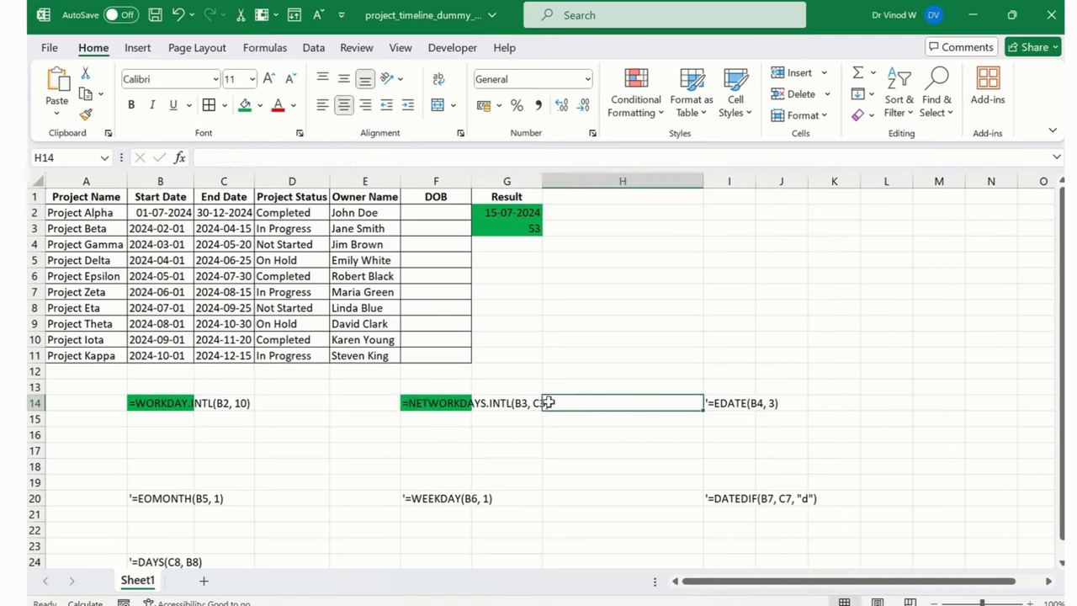
- Copy the EDATE formula text from I14 without its apostrophe and enter it in G4 as =EDATE(B4, 3)
click(736, 405)
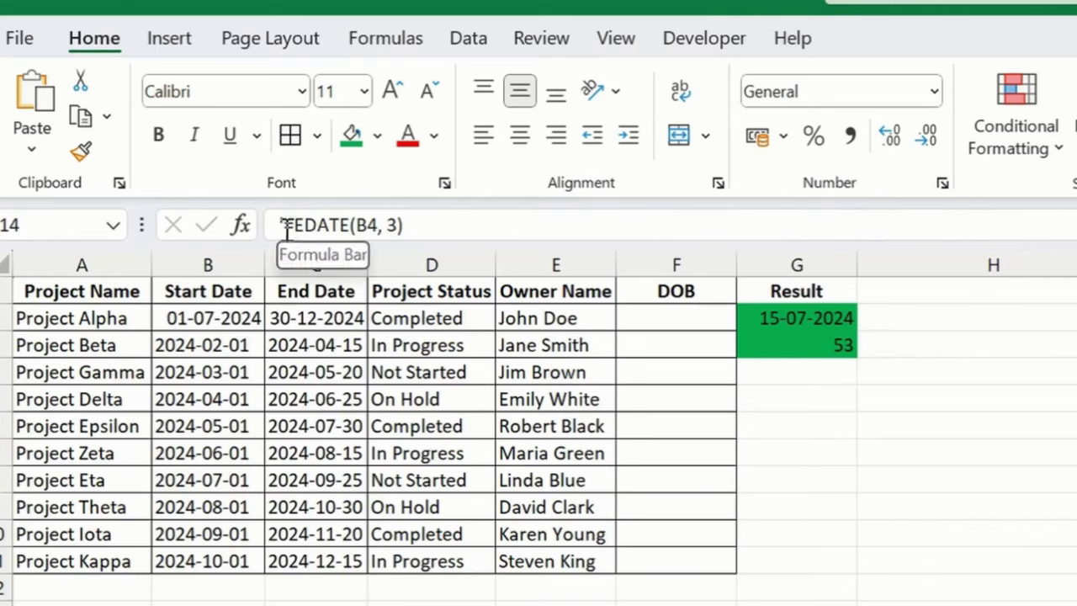
drag(284, 225, 406, 224)
key(ctrl+c)
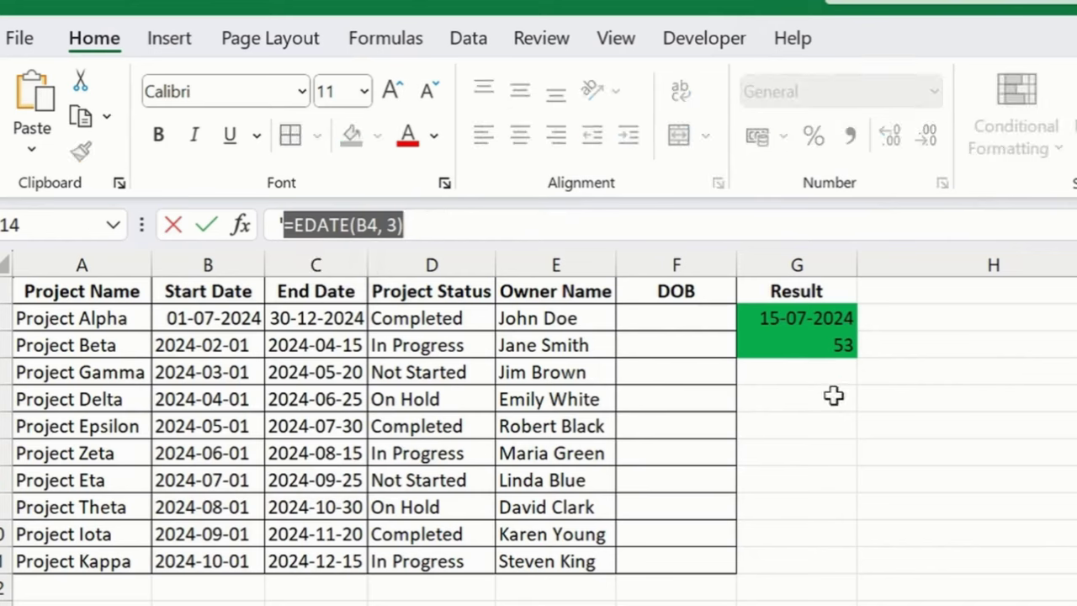
click(831, 382)
click(551, 223)
key(ctrl+v)
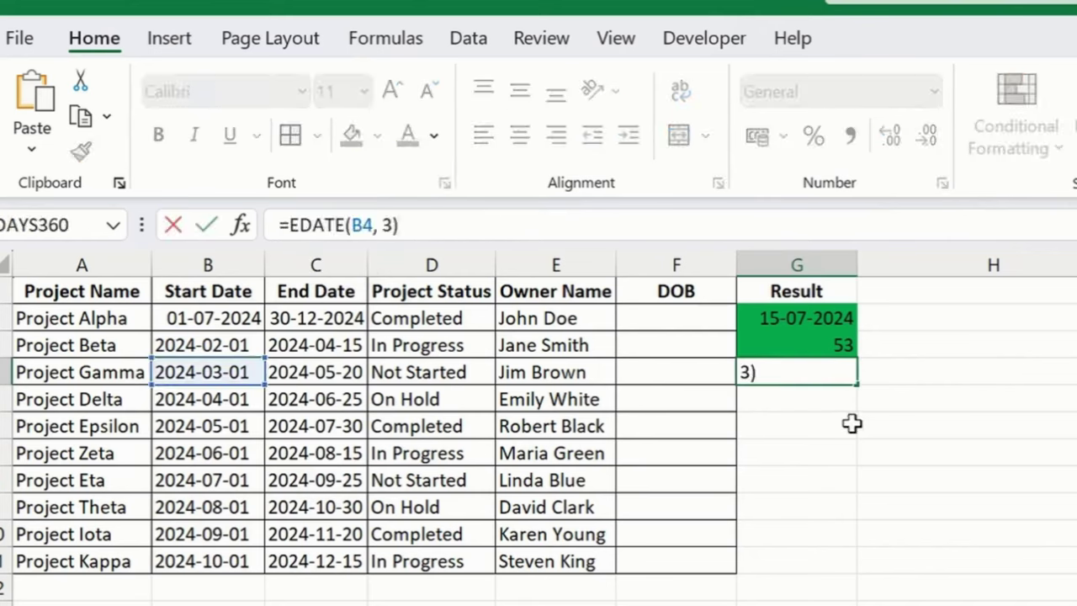
key(Return)
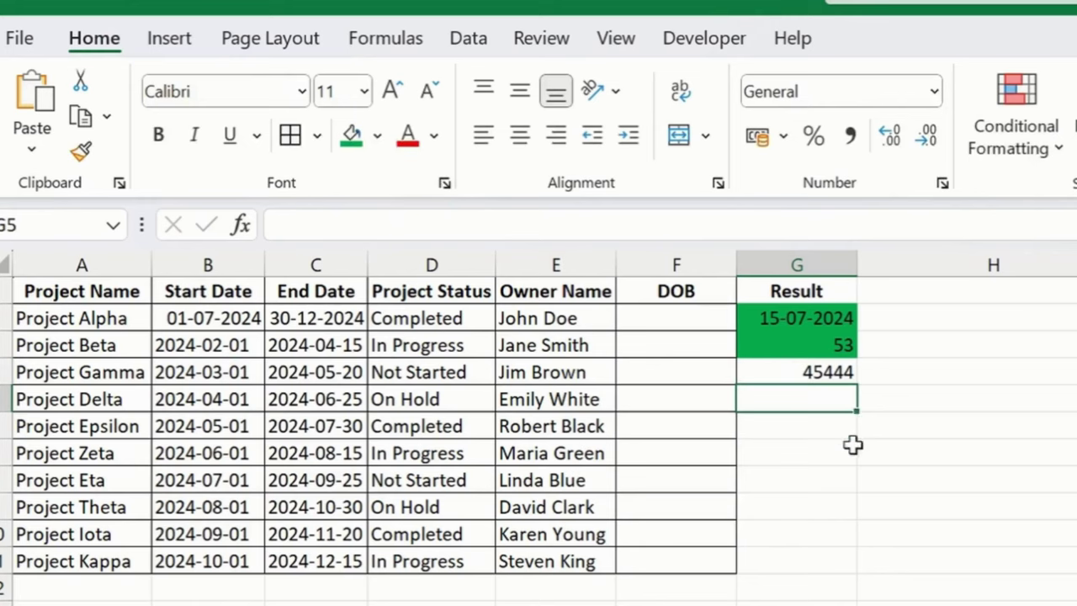
- Format the Result cell G4 as Short Date
click(820, 370)
click(934, 91)
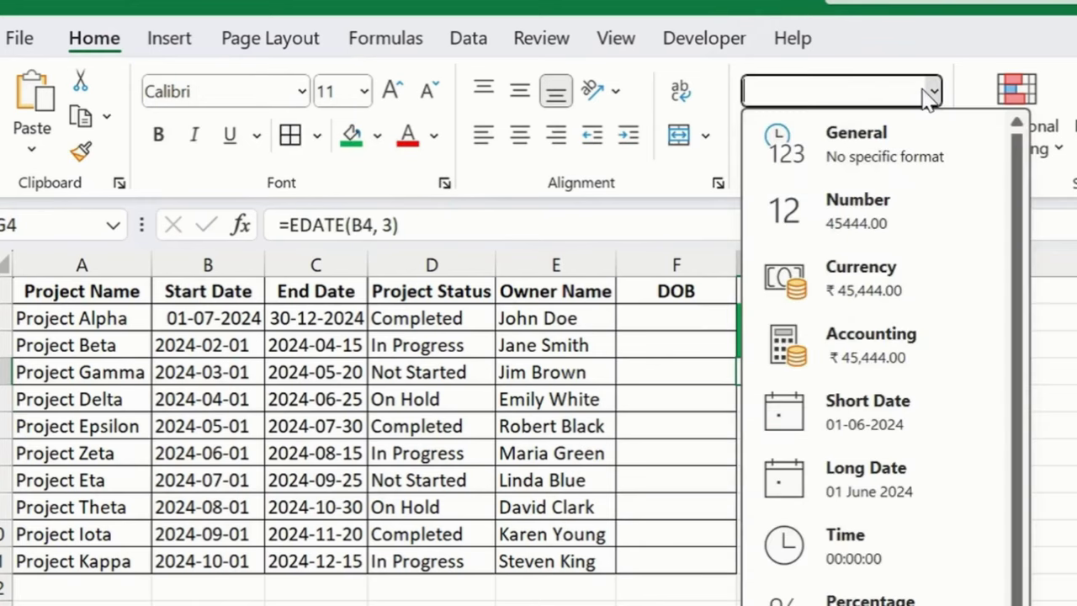
click(947, 403)
click(800, 420)
click(793, 373)
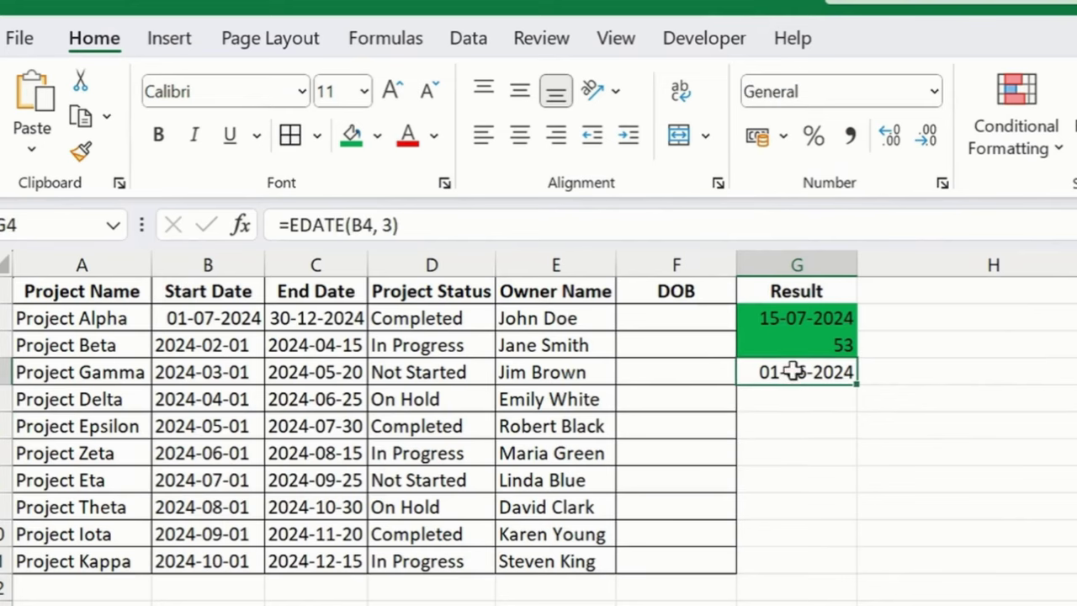
- Change the month of Project Gamma's start date in B4 to July, making it 01-07-2024
click(202, 372)
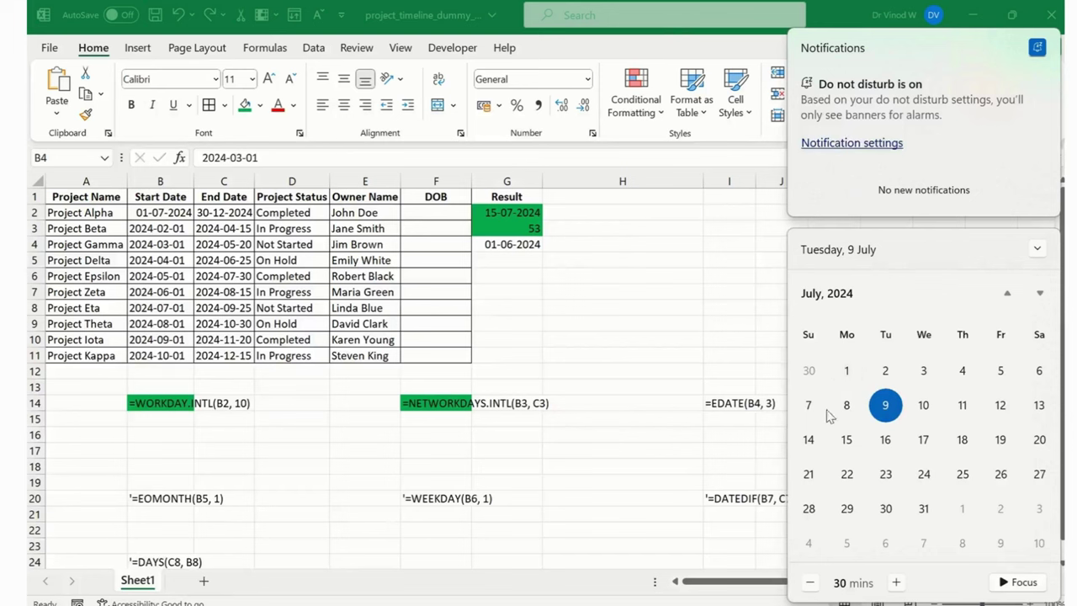
key(Escape)
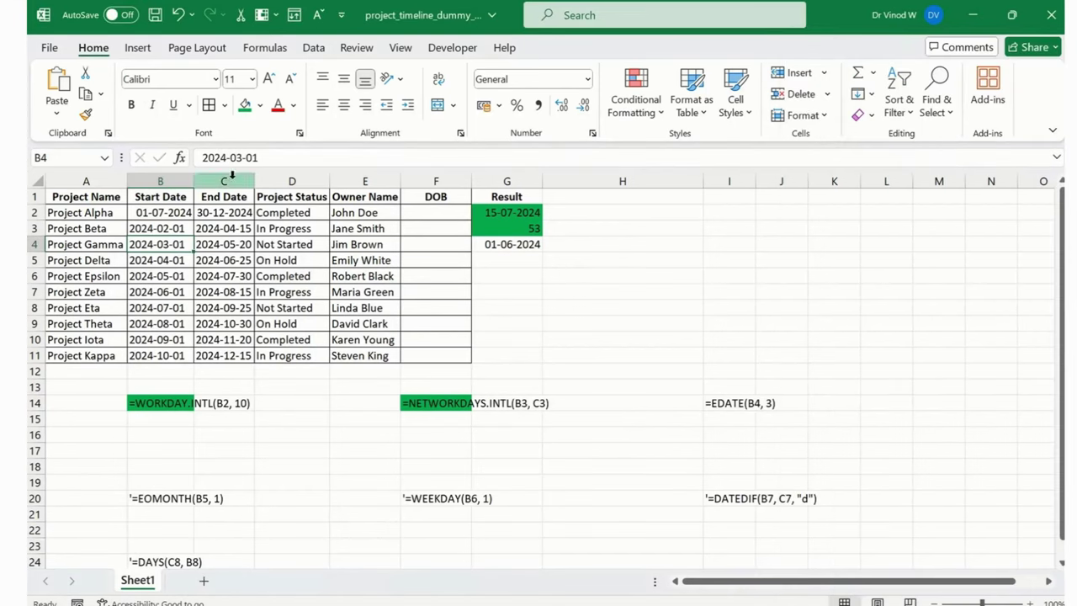
click(240, 158)
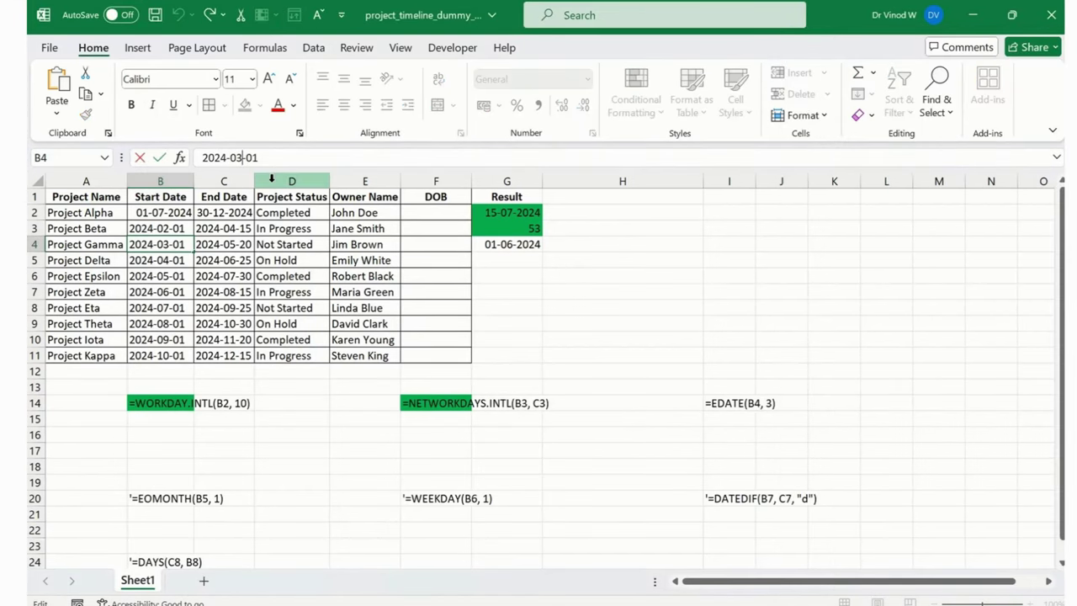
key(BackSpace)
text(7)
key(Return)
key(Up)
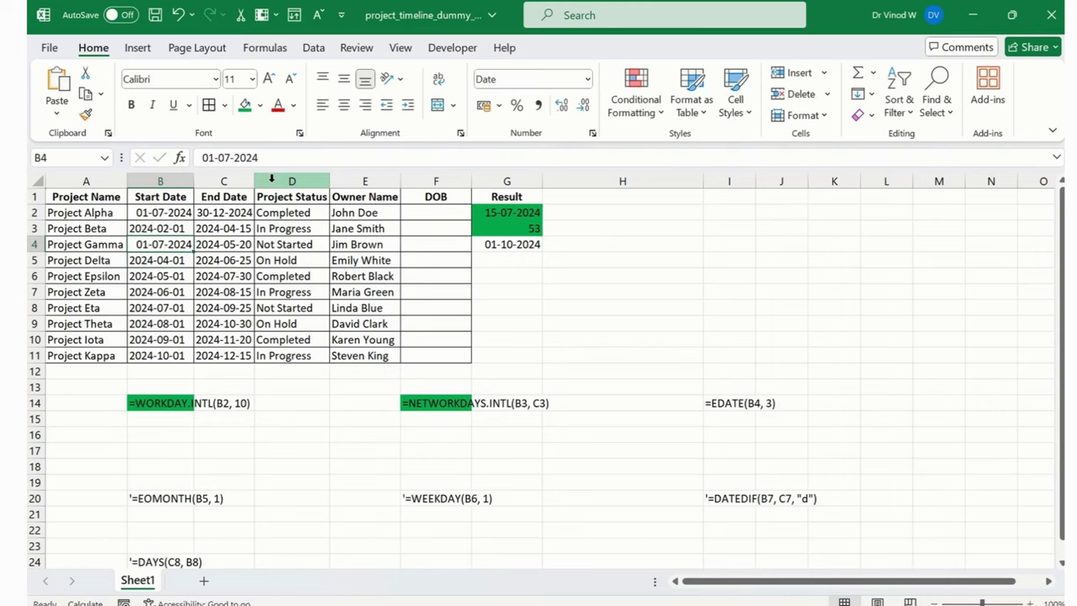
- Fill the EDATE result cell G4 with the same green
key(Right)
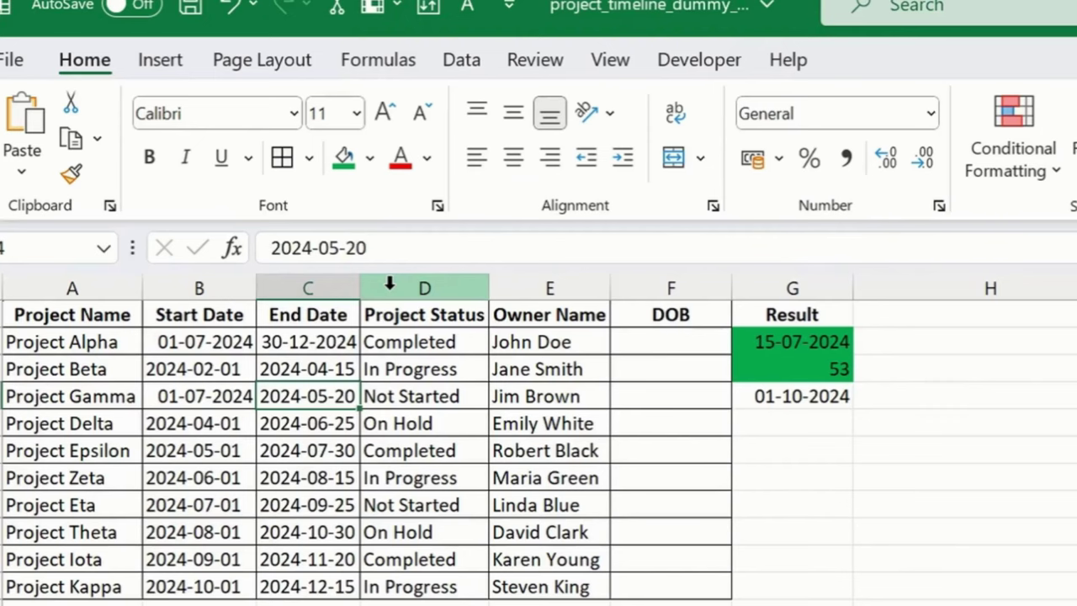
key(Right)
key(Right)
key(Right)
key(Right)
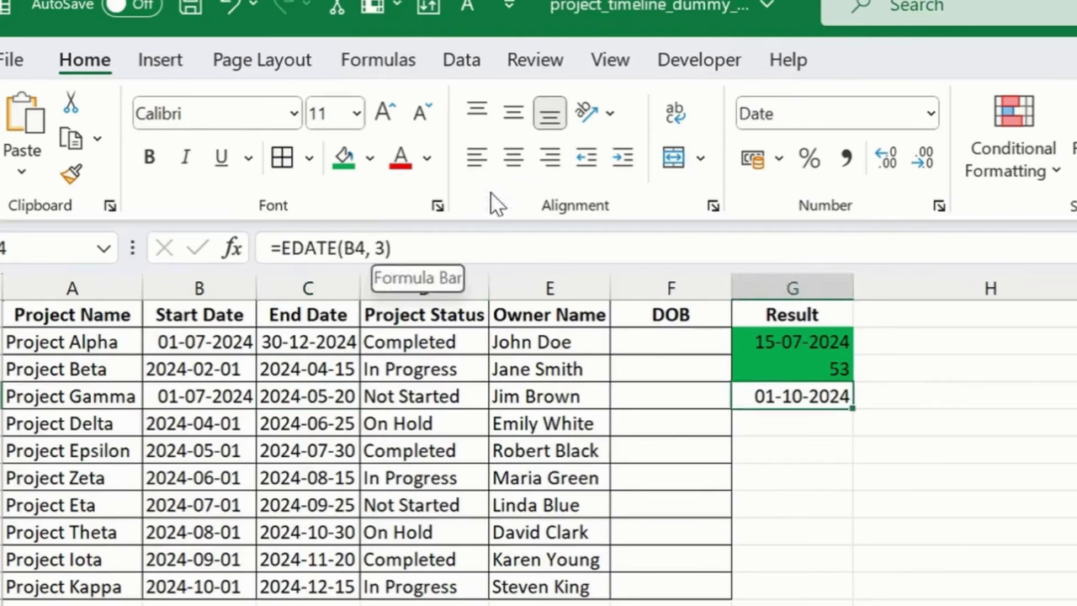
click(344, 159)
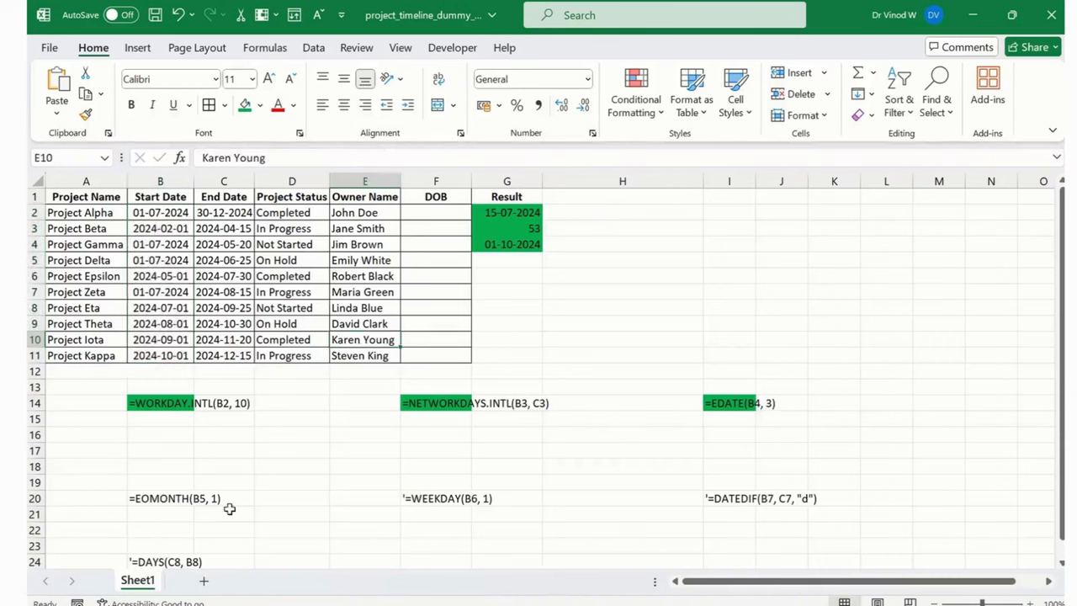
- Copy the EOMONTH formula text from B20 into G7 as =EOMONTH(B5, 1), and check it against August 2024 in the system calendar
click(304, 468)
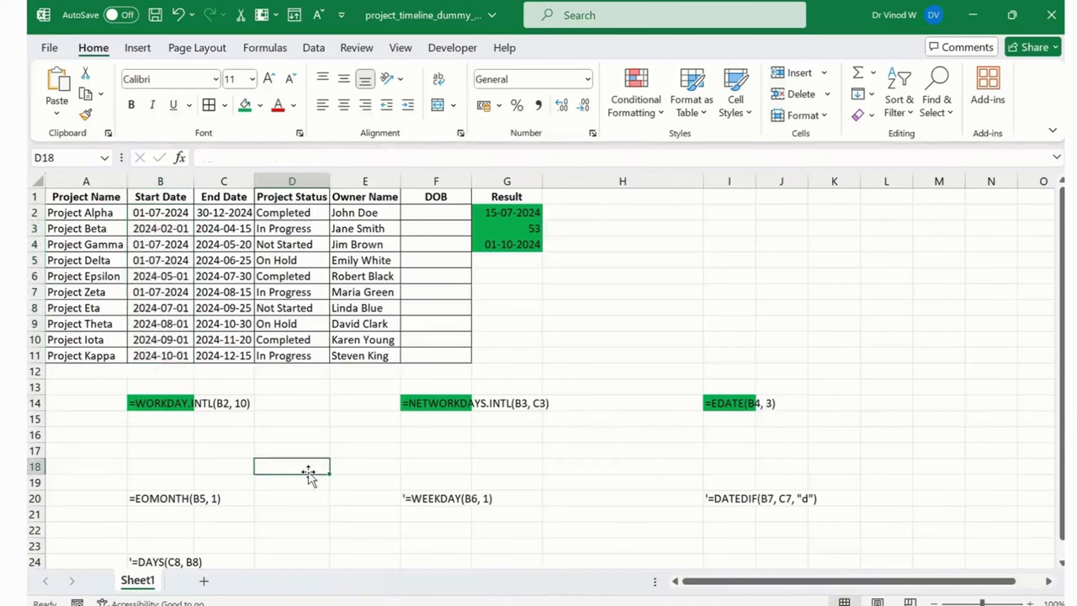
click(174, 502)
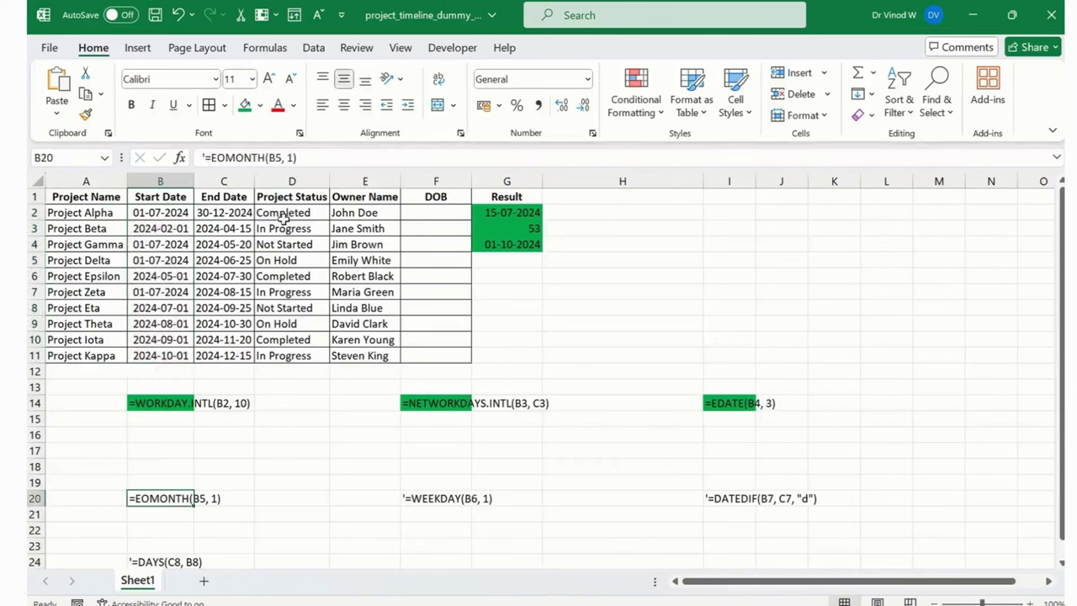
drag(309, 162, 202, 164)
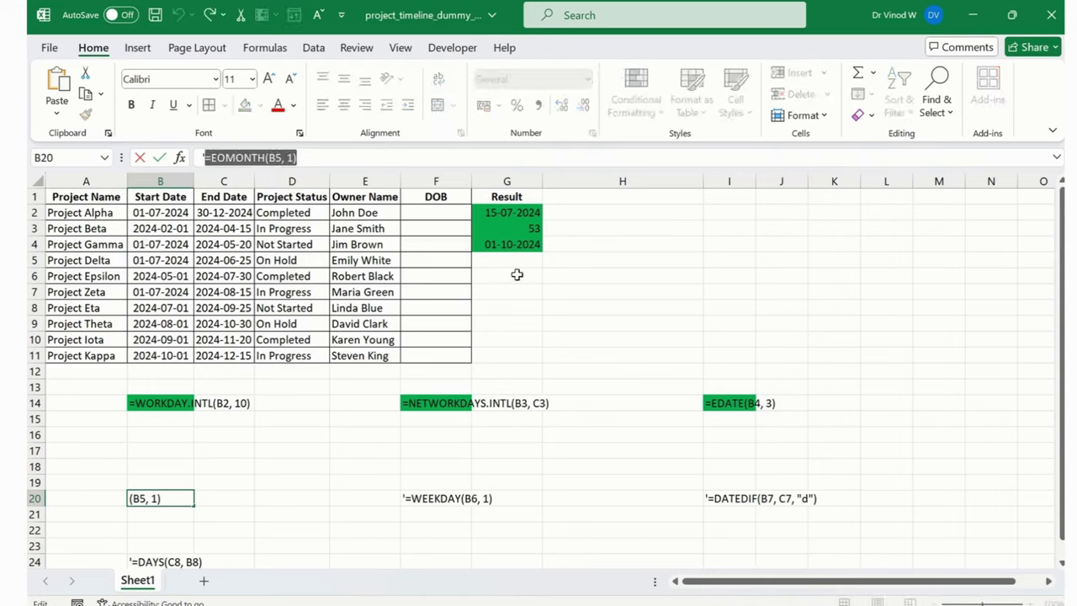
click(516, 293)
click(259, 159)
key(ctrl+v)
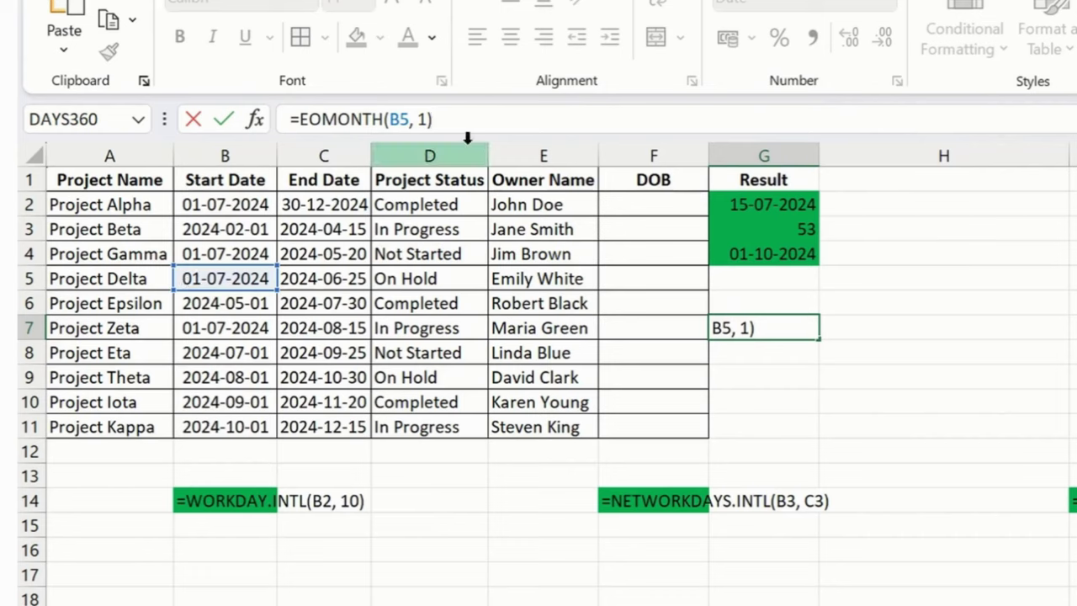
key(Return)
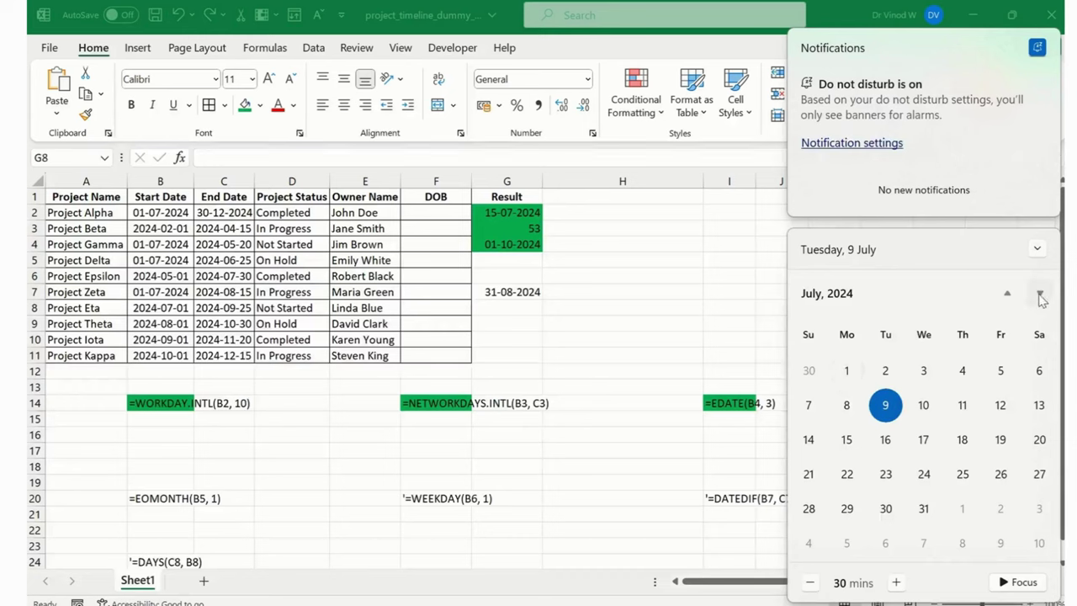
click(1040, 294)
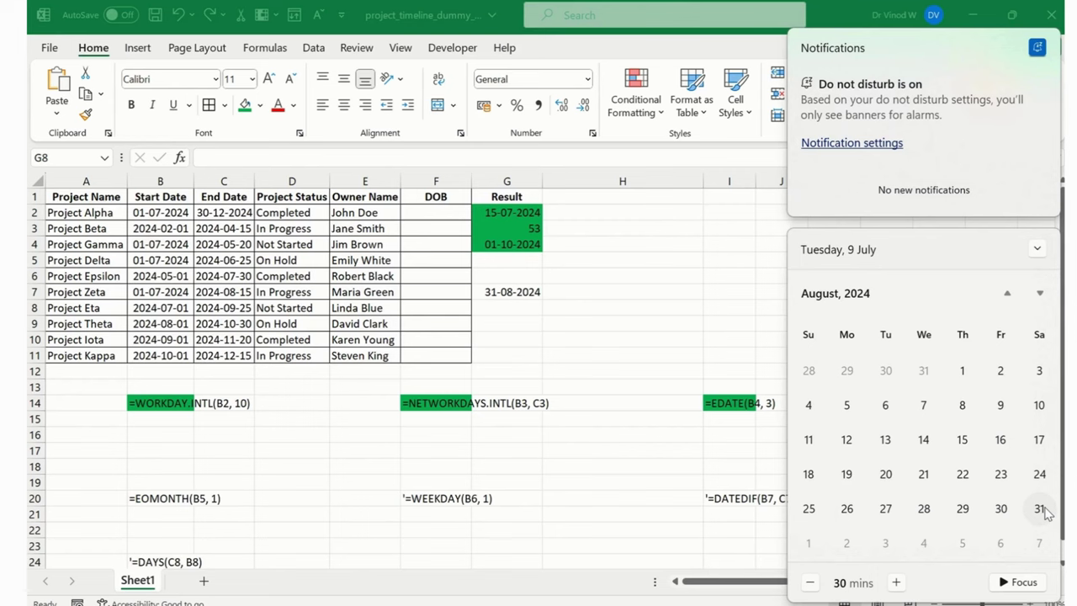
click(675, 362)
- Fill the EOMONTH result cell G7 and its sample formula cell B20 with green
click(532, 291)
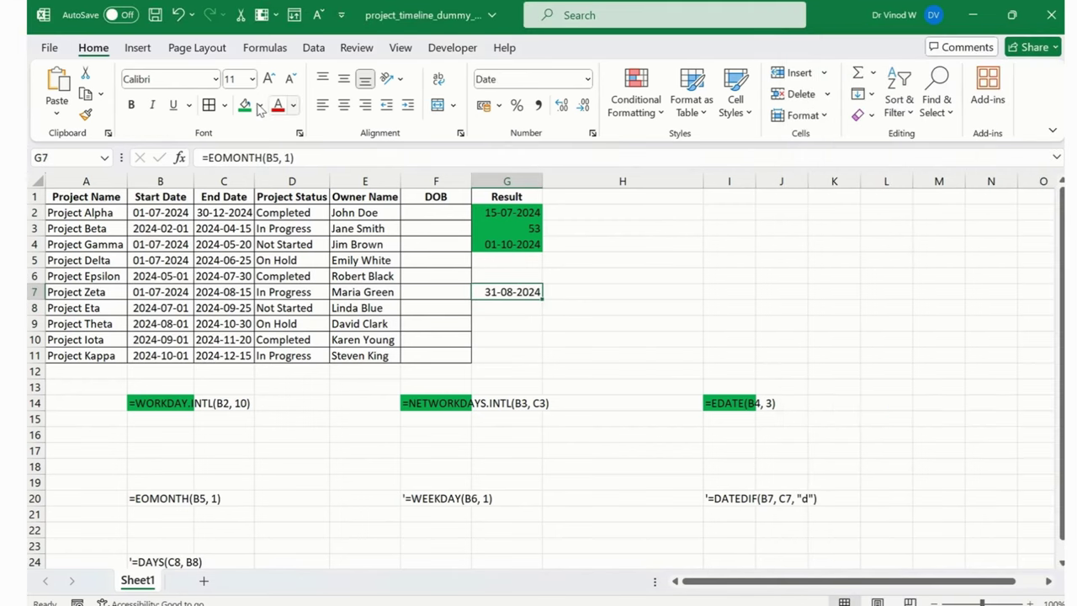
click(255, 107)
click(568, 368)
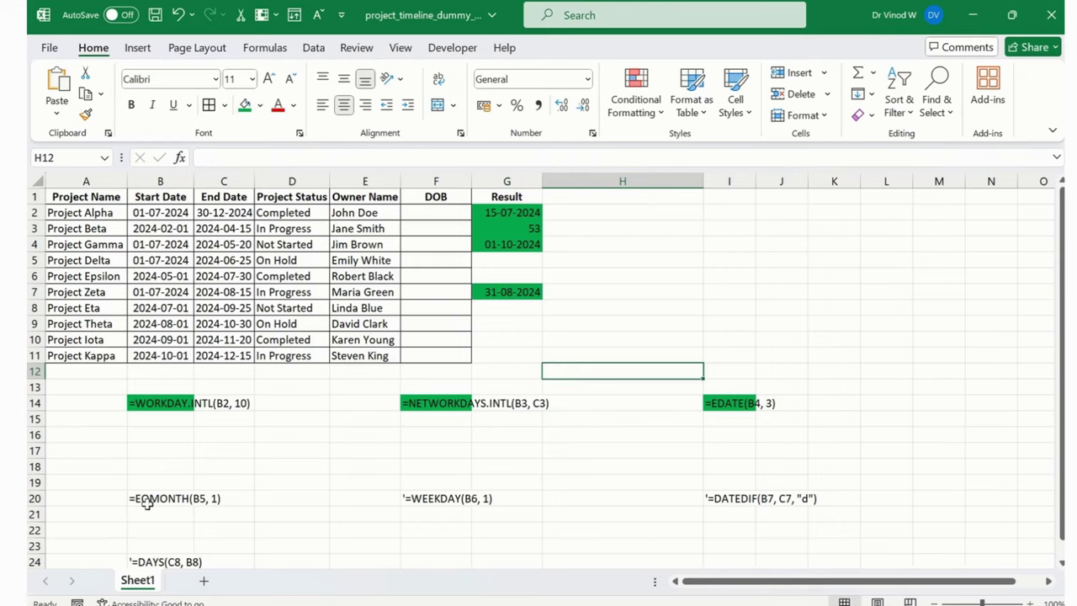
click(166, 499)
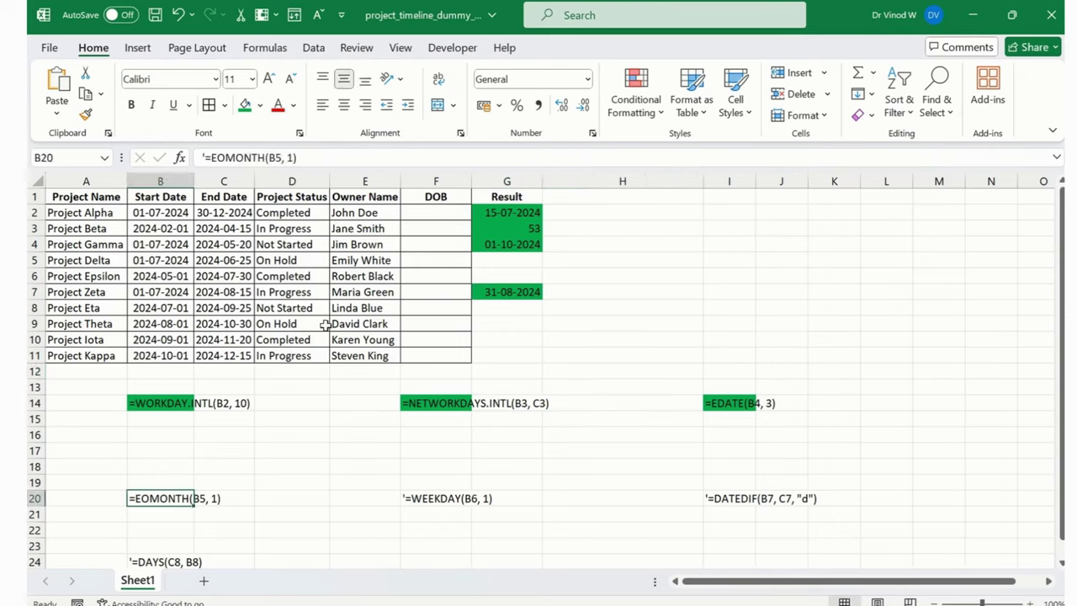
click(243, 105)
click(374, 470)
- Copy the WEEKDAY formula text from F20 without its apostrophe and enter it in G8 as =WEEKDAY(B6, 1)
click(437, 501)
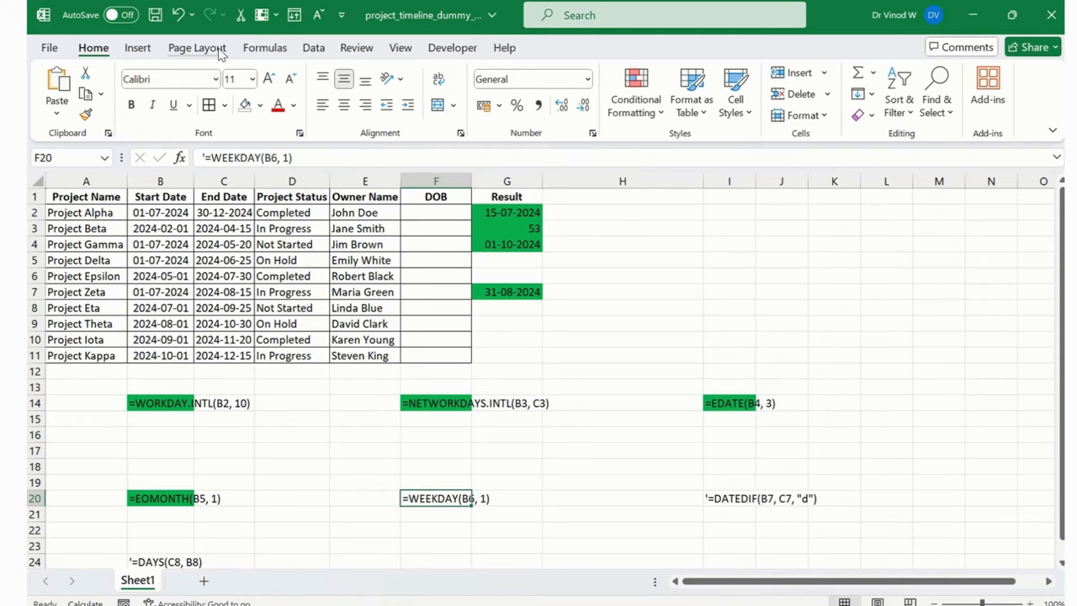
drag(295, 157, 204, 156)
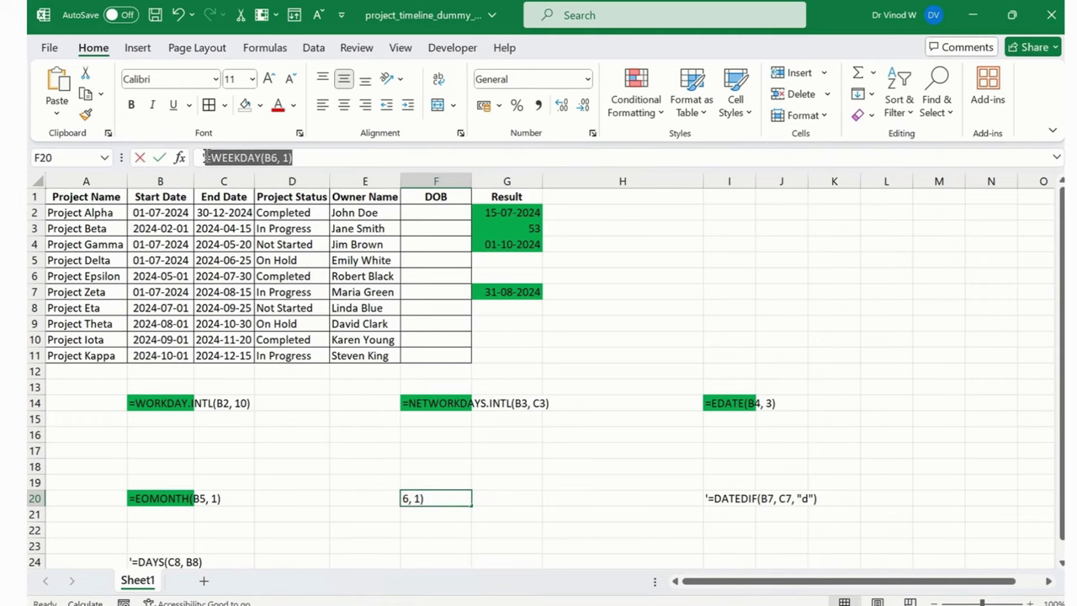
key(ctrl+c)
click(512, 313)
key(ctrl+v)
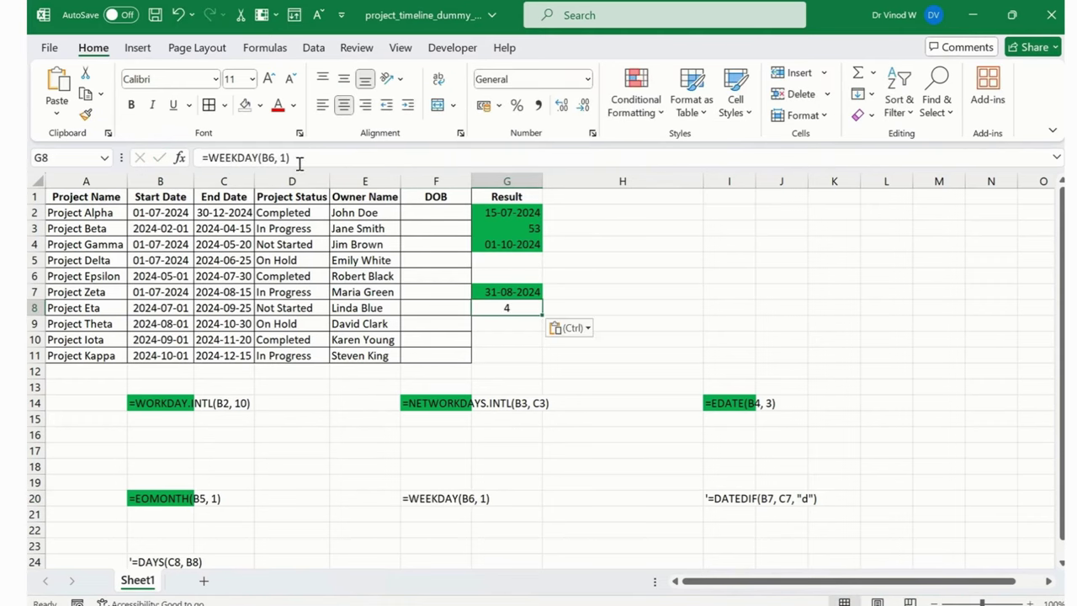
- Point the WEEKDAY formula in G8 at Project Zeta's start date, making it =WEEKDAY(B7, 1)
click(298, 158)
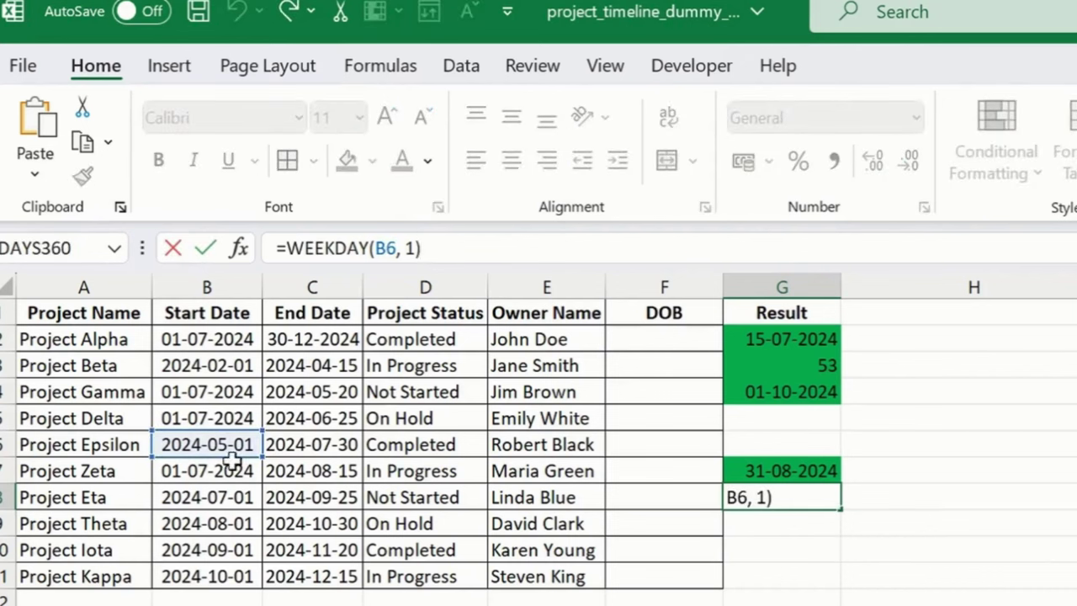
click(239, 470)
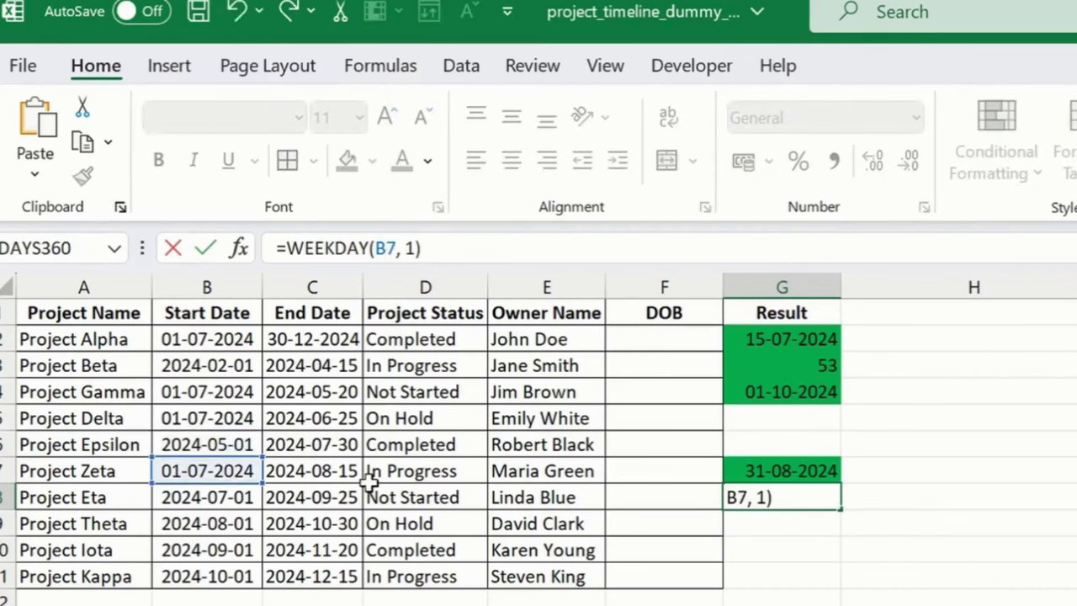
key(Return)
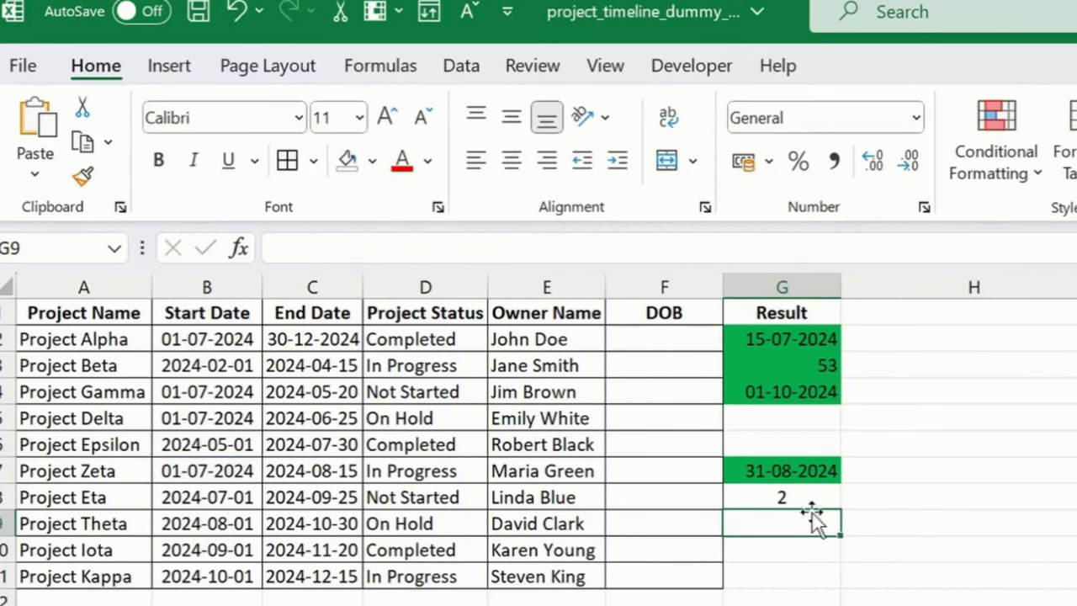
click(807, 498)
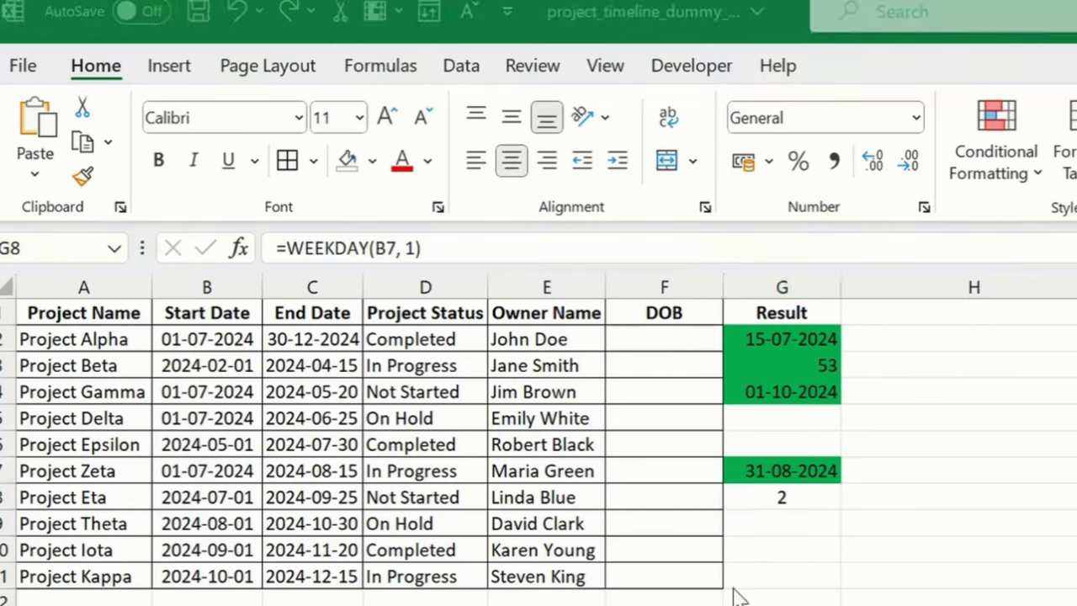
- Review the return-type options of the WEEKDAY formula in G8 and re-enter 1, Sunday through Saturday
click(812, 503)
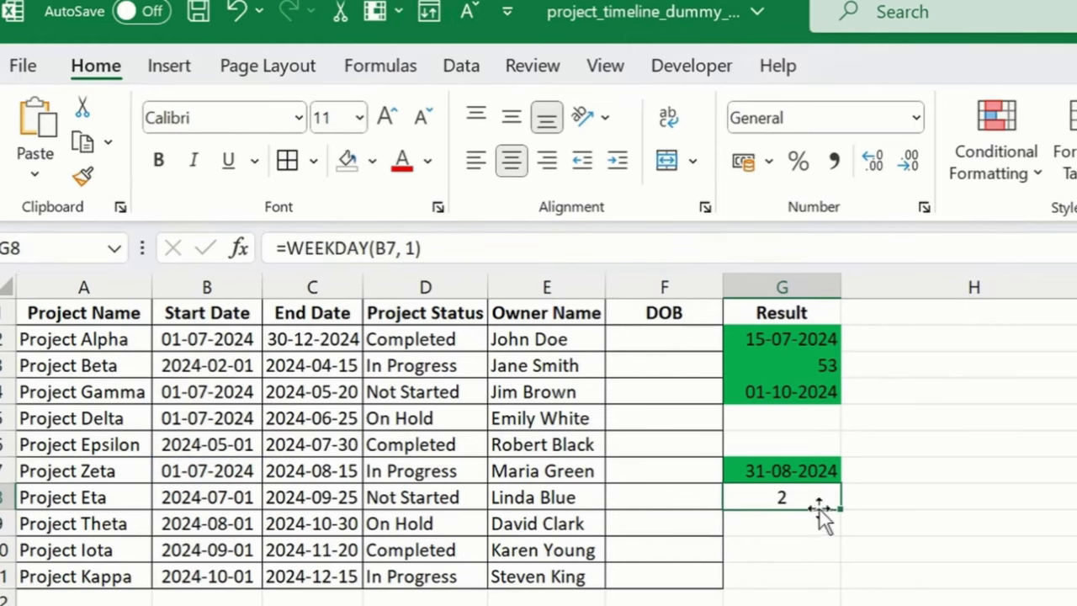
click(419, 247)
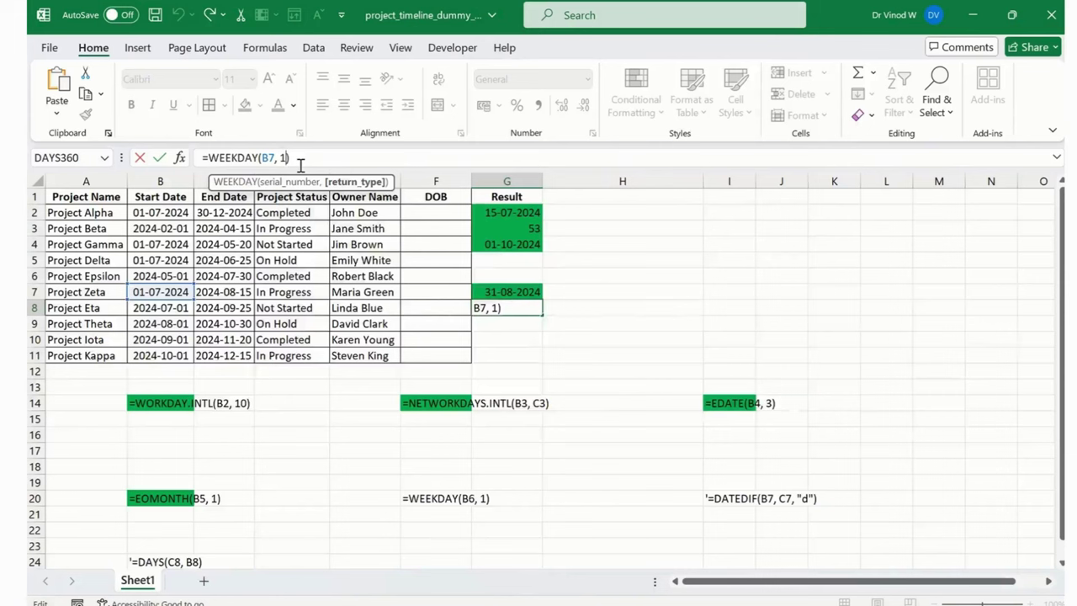
key(BackSpace)
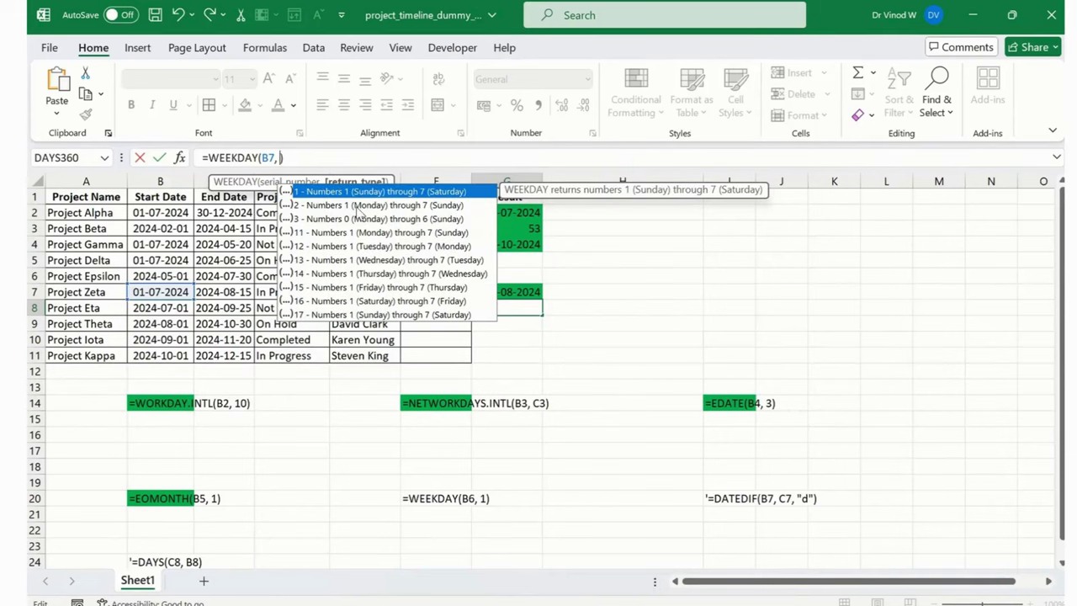
text(1)
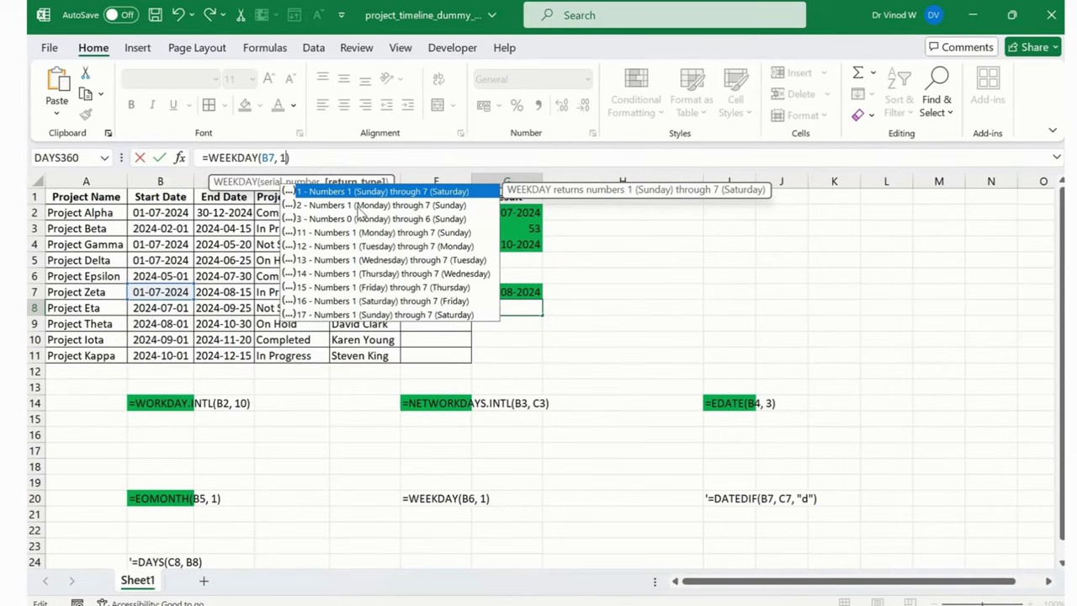
key(Return)
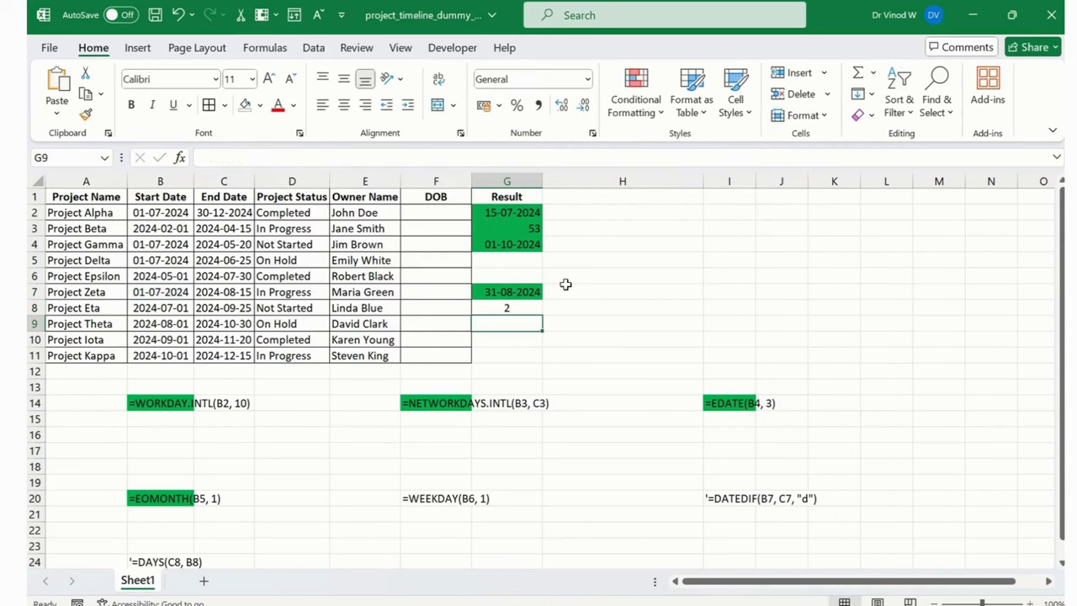
- Fill the WEEKDAY result cell G8 and its sample formula cell F20 with green
click(524, 307)
click(260, 104)
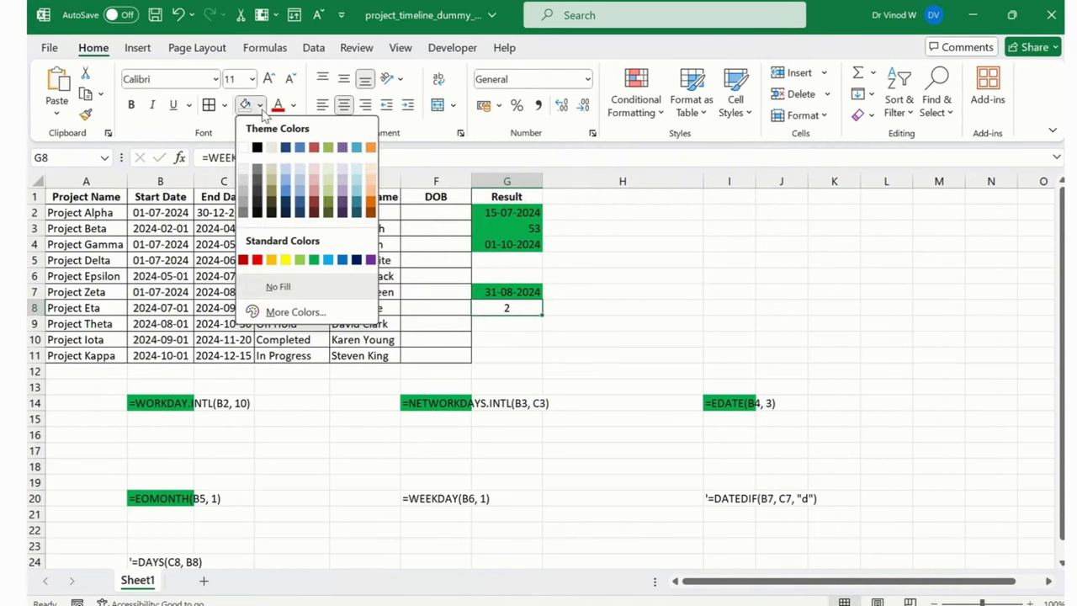
click(313, 262)
click(550, 360)
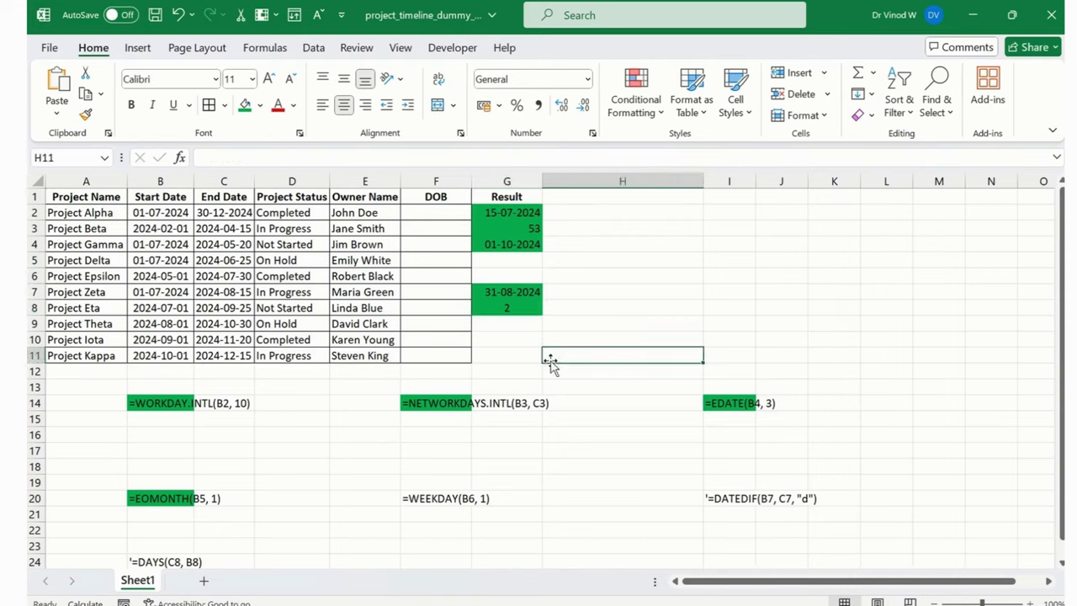
click(409, 497)
click(245, 104)
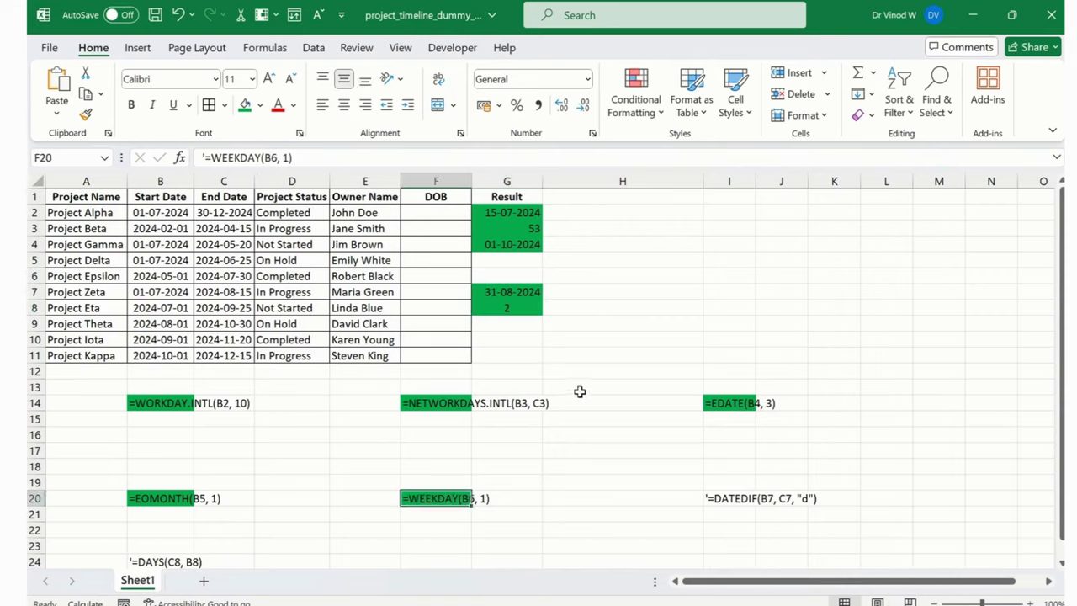
click(565, 468)
click(425, 496)
- Copy the DATEDIF formula text from I20 without its apostrophe and enter it in F7 as =DATEDIF(B7, C7, "d")
scroll(639, 474, down, 2)
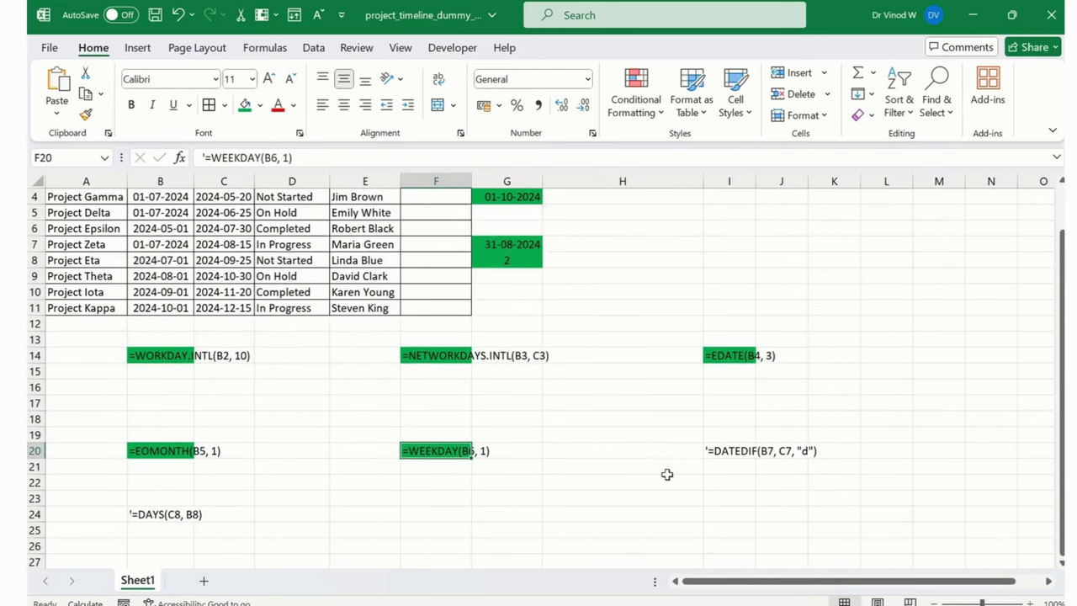
click(745, 402)
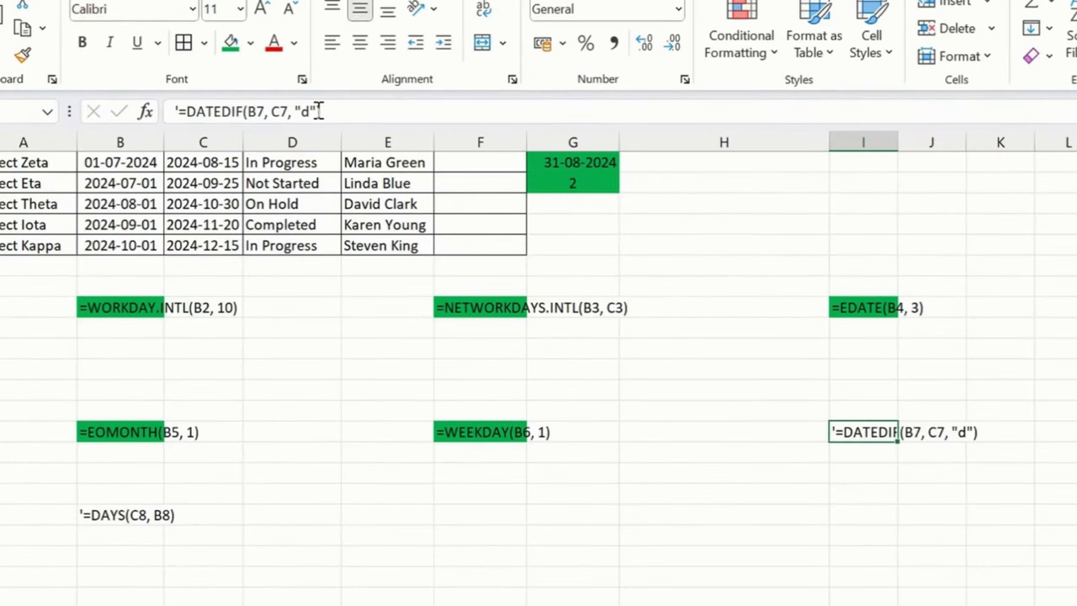
drag(319, 111, 178, 102)
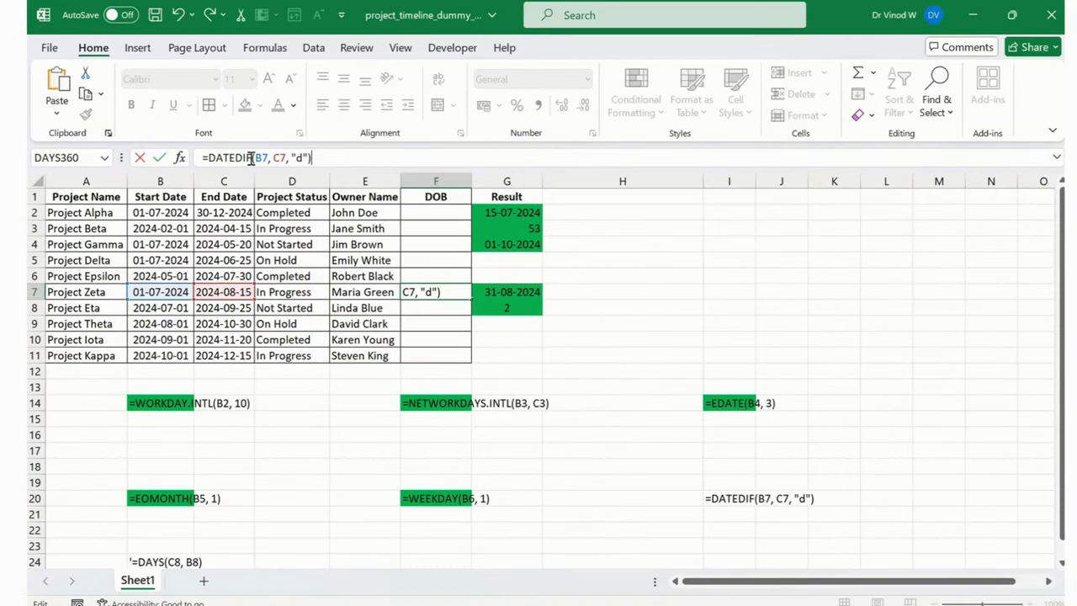
key(Return)
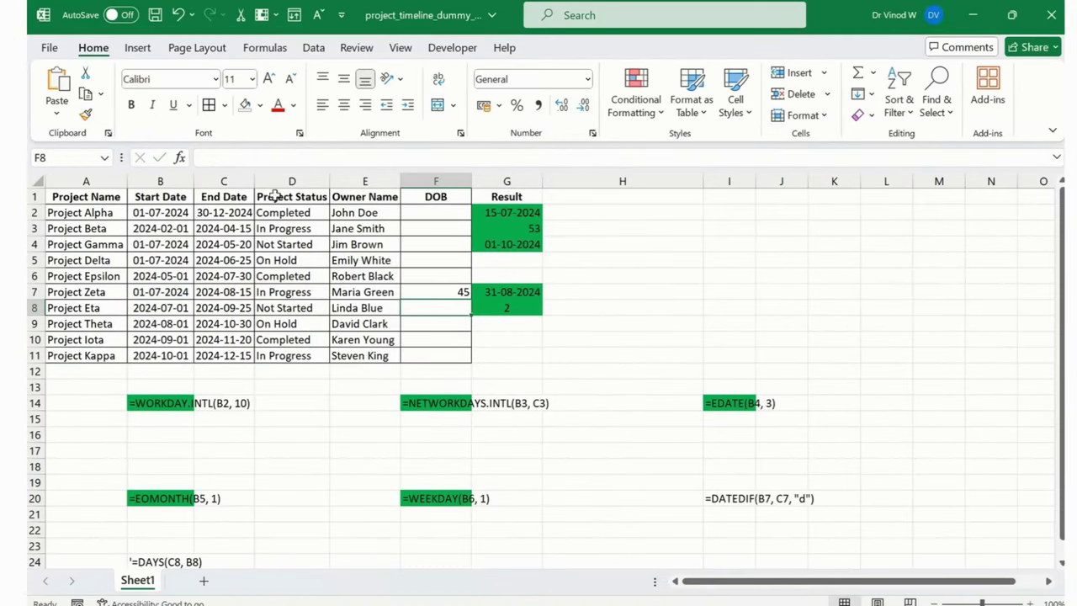
- Center the DATEDIF result in F7 horizontally and vertically, and fill the cell with green
click(415, 291)
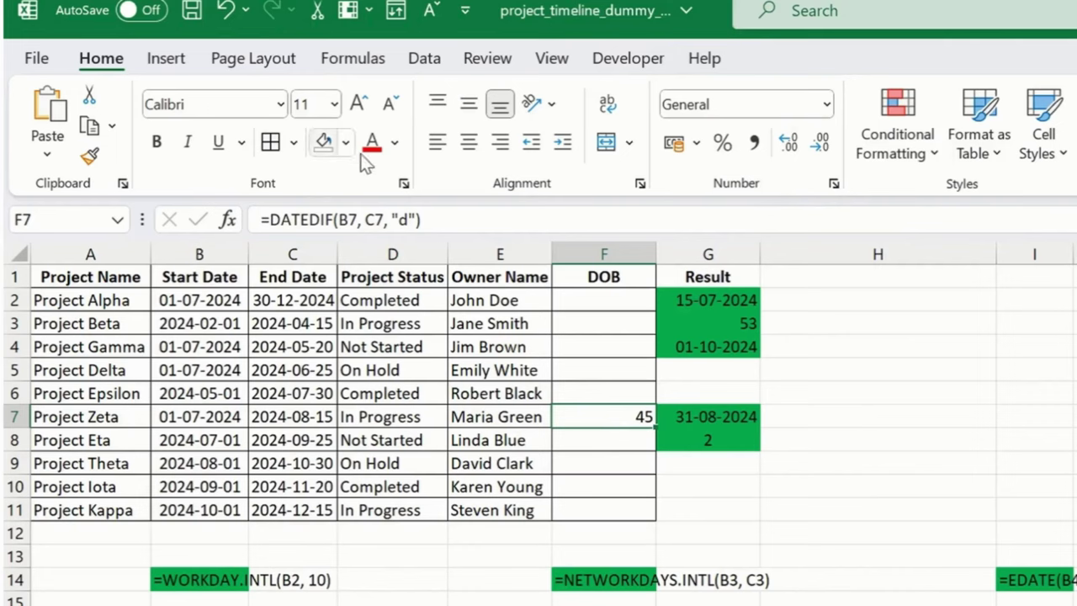
click(343, 105)
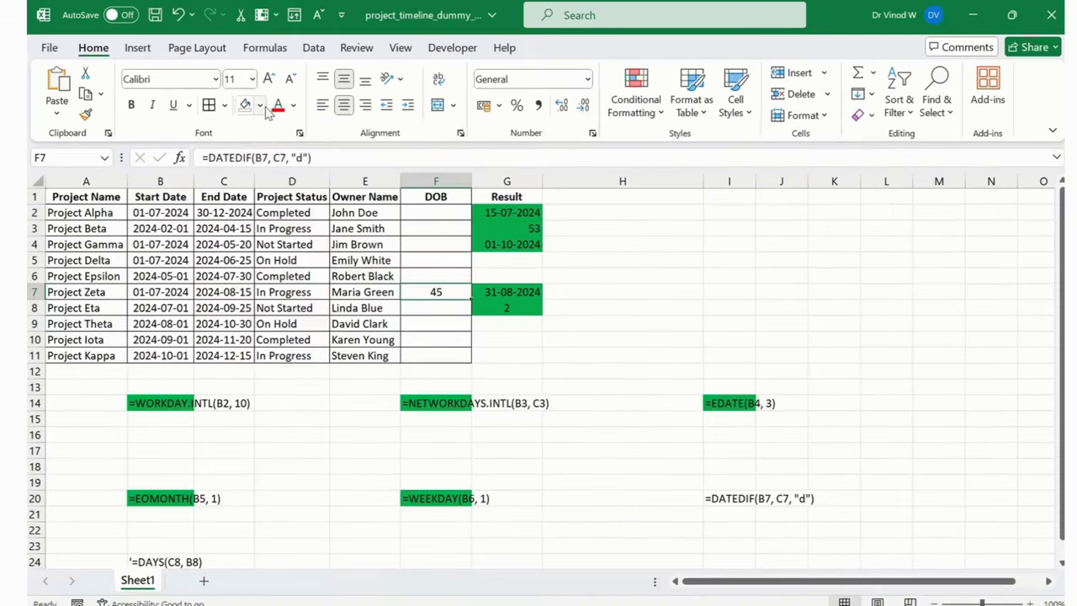
click(344, 143)
click(420, 367)
click(483, 340)
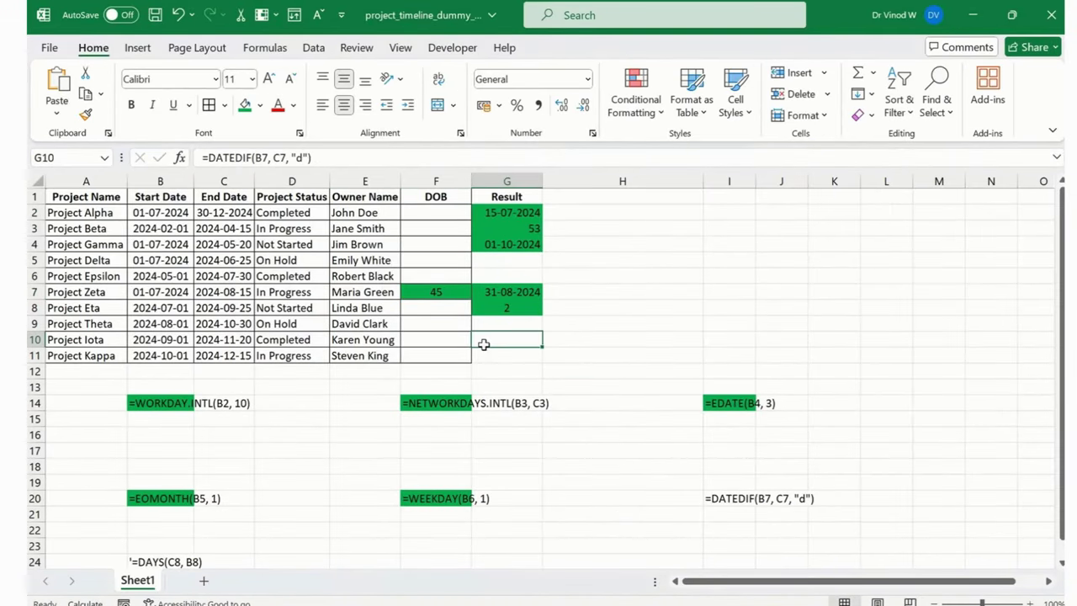
- Fill the sample DATEDIF formula cell I20 with green
click(729, 514)
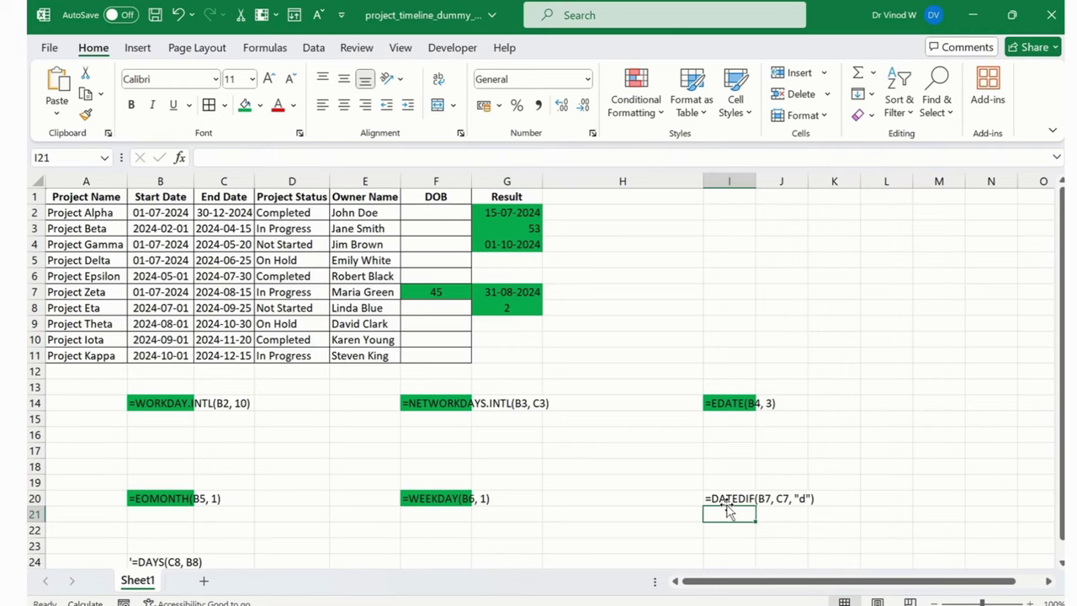
click(730, 498)
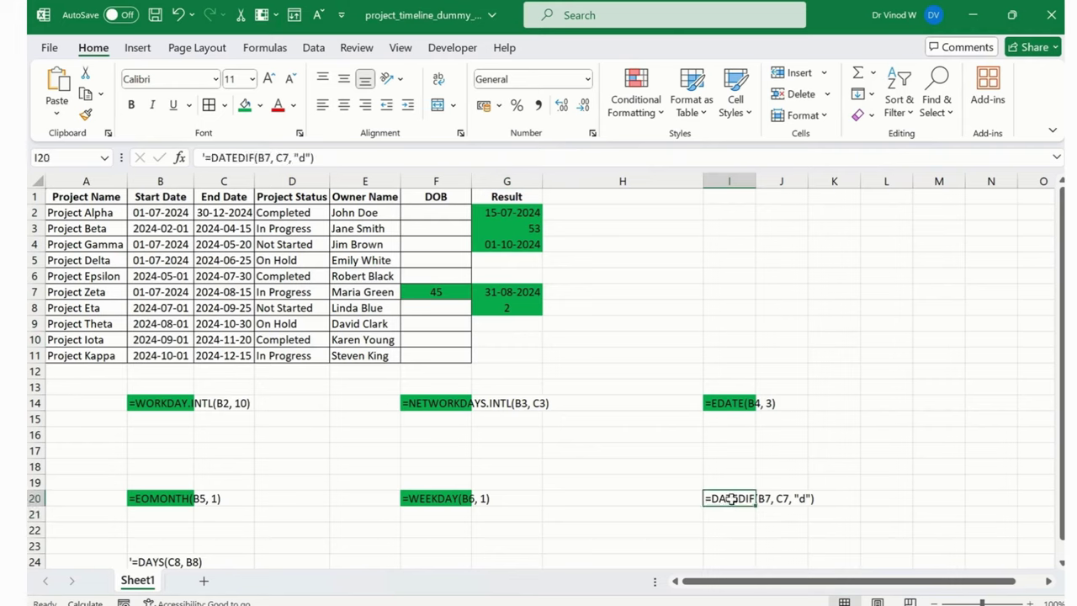
click(245, 105)
click(667, 321)
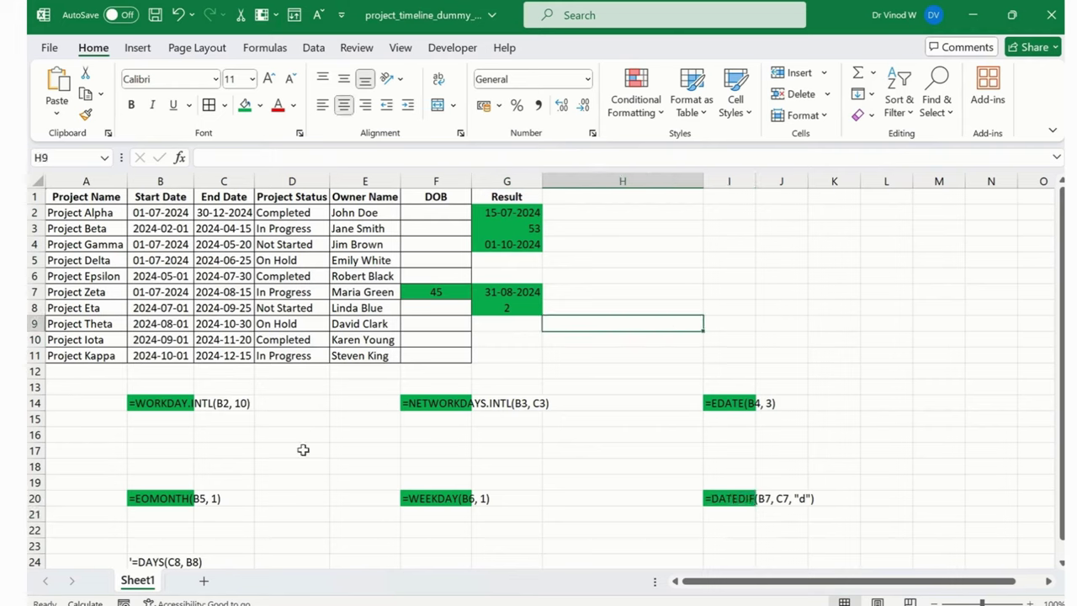
- Copy the DAYS formula text from B24 without its apostrophe and put it into G10 as =DAYS(C8, B8)
scroll(525, 349, down, 2)
click(172, 467)
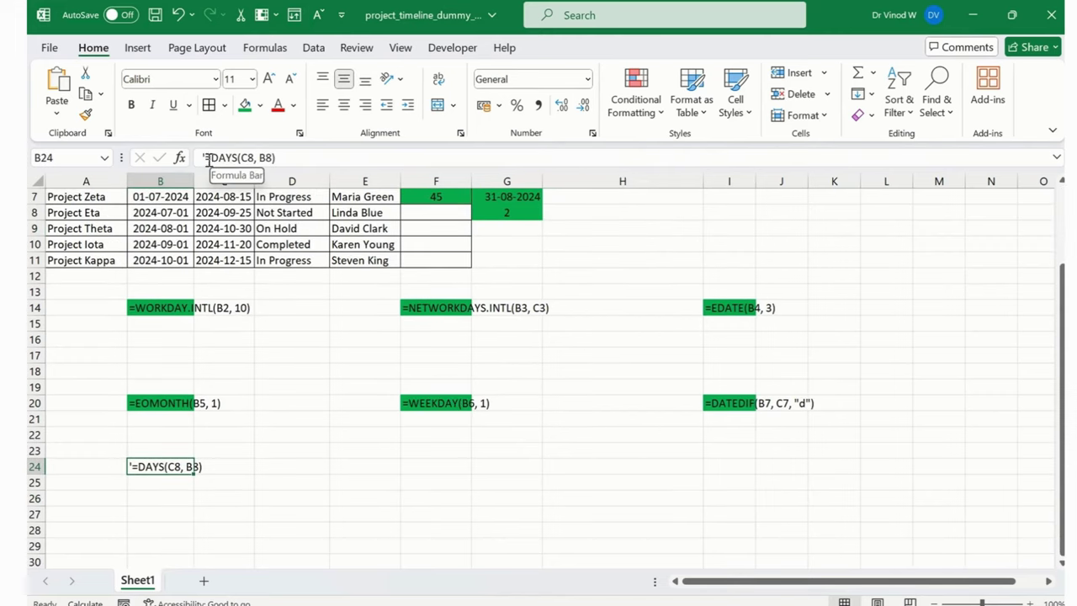
drag(204, 157, 281, 157)
key(ctrl+c)
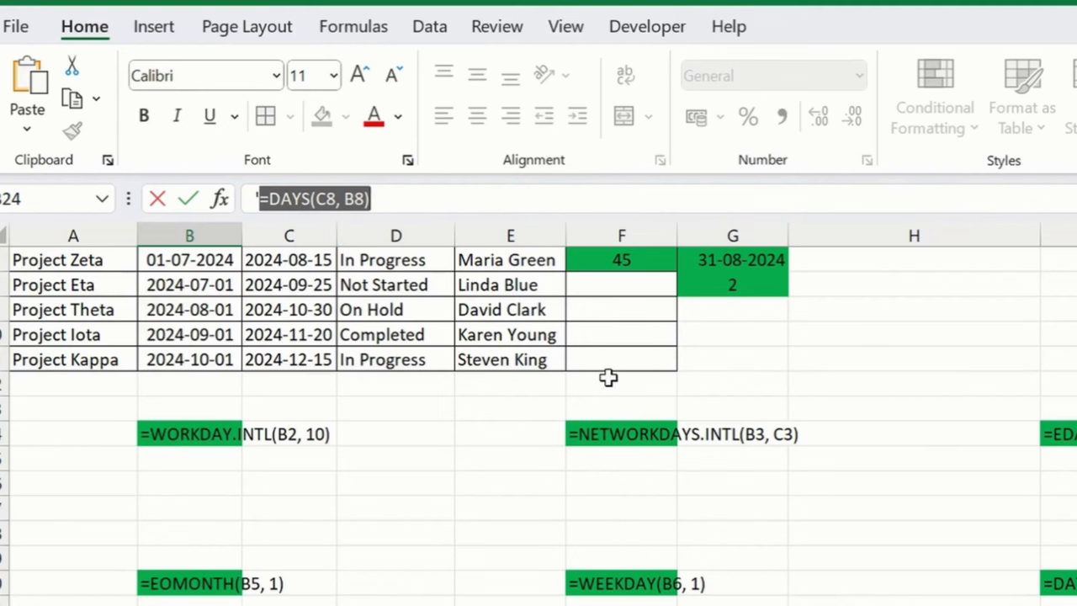
scroll(622, 383, up, 2)
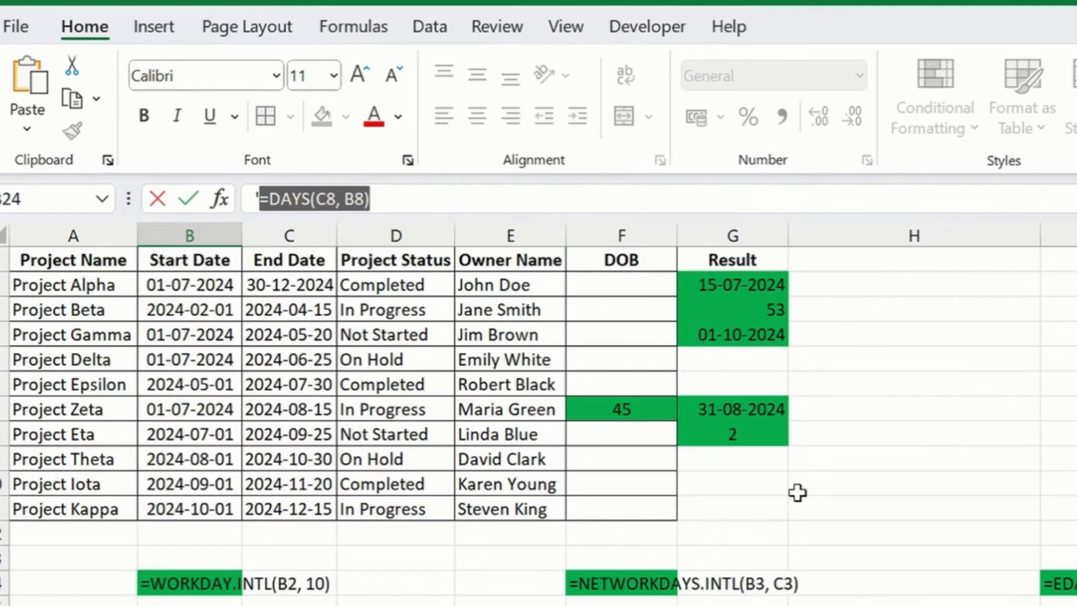
click(719, 506)
click(744, 480)
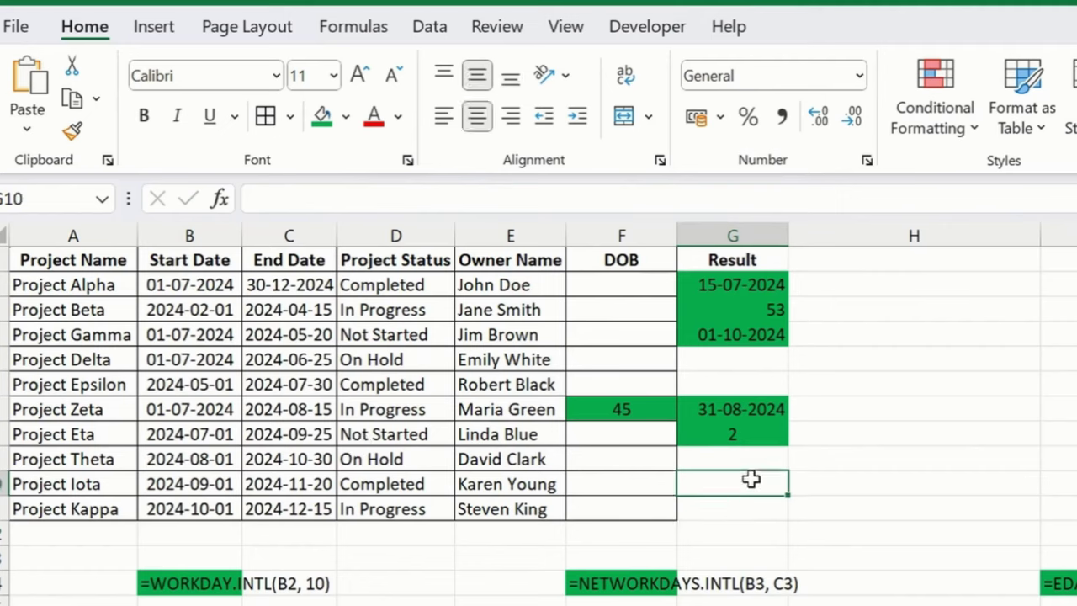
click(443, 206)
key(ctrl+v)
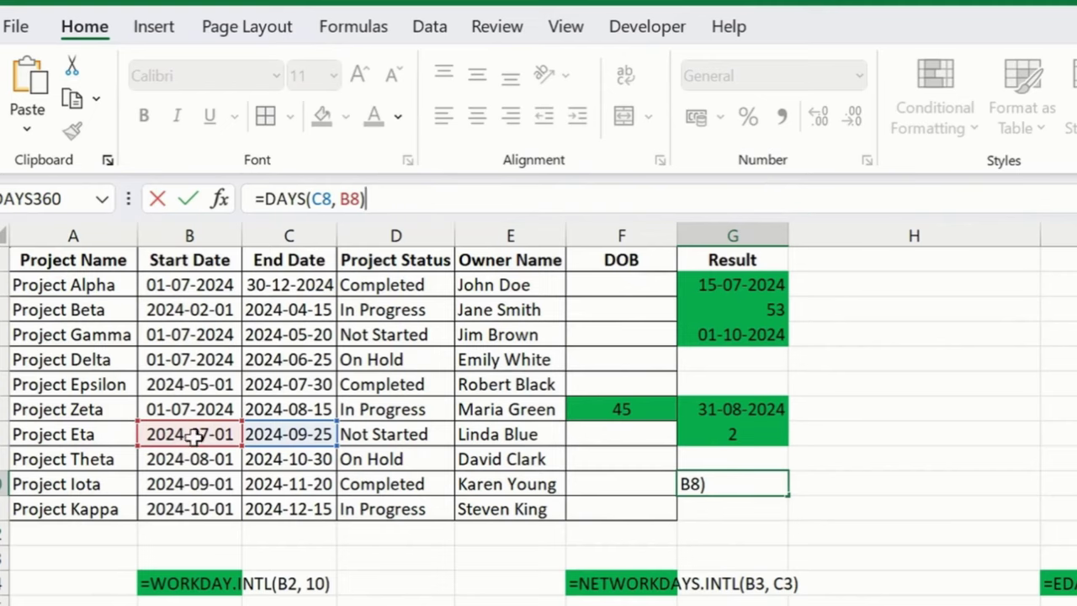
click(332, 200)
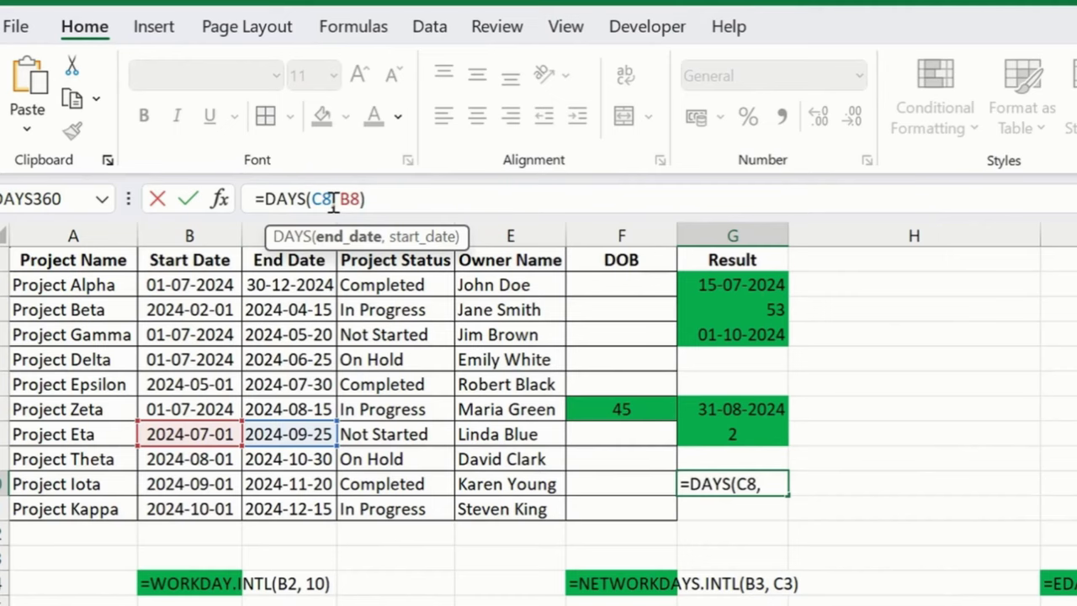